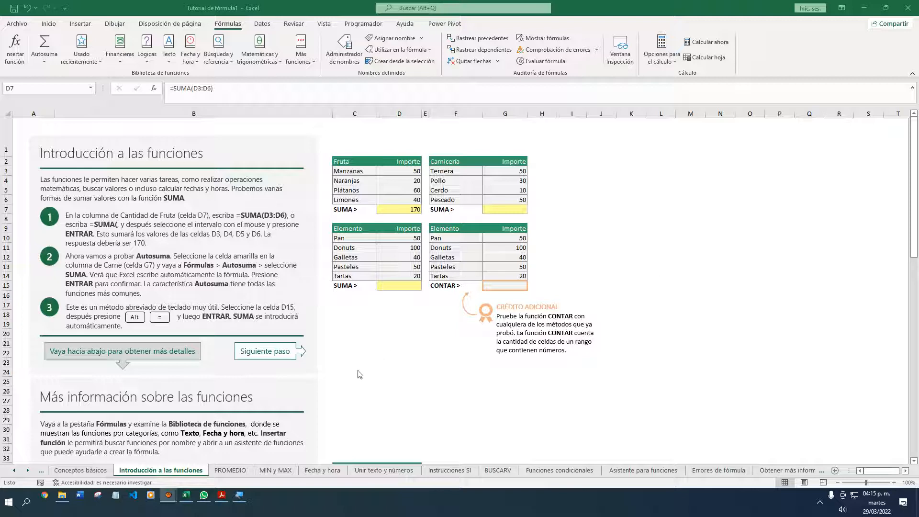
Look at the Conceptos básicos sheet, return to Introducción a las funciones, and examine the amount ranges of its tables
click(97, 471)
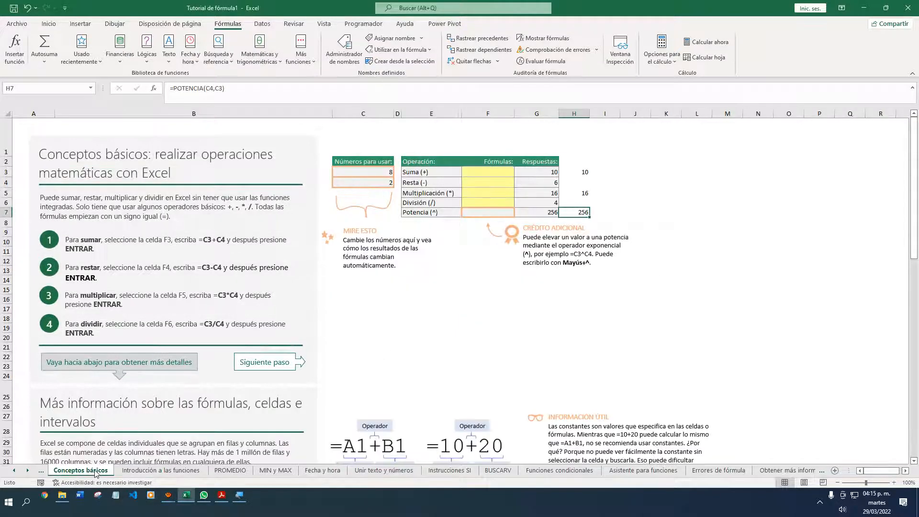
click(158, 471)
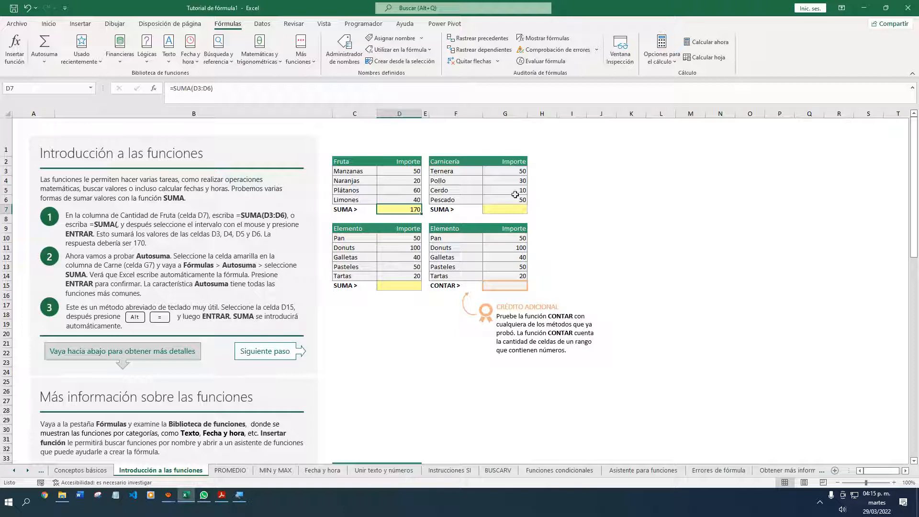
click(512, 209)
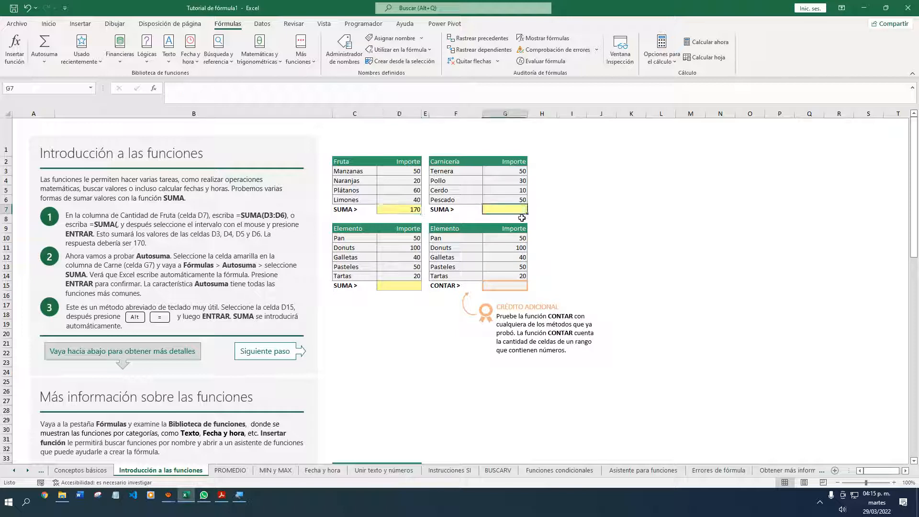
drag(506, 171, 505, 200)
drag(508, 238, 517, 286)
click(405, 242)
drag(405, 244, 401, 276)
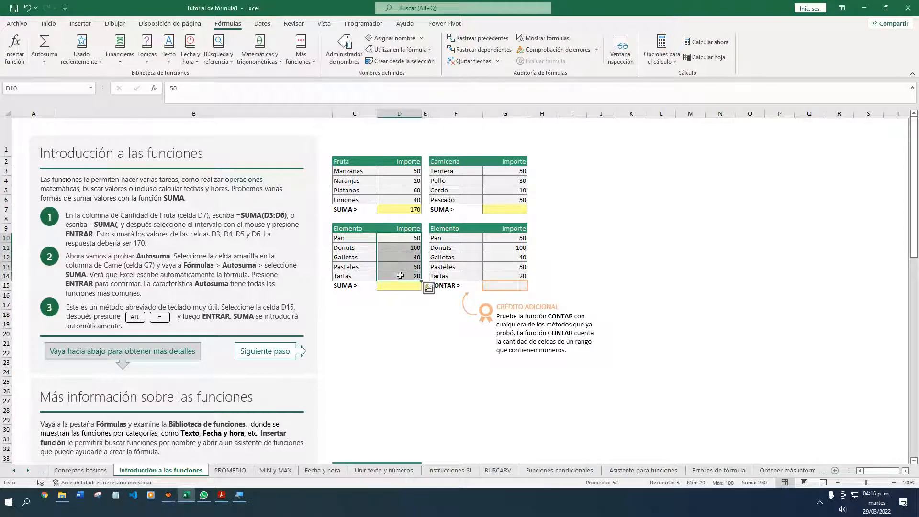
Total the Carnicería amounts in cell G7 with the formula =SUMA(G3:G6)
click(501, 210)
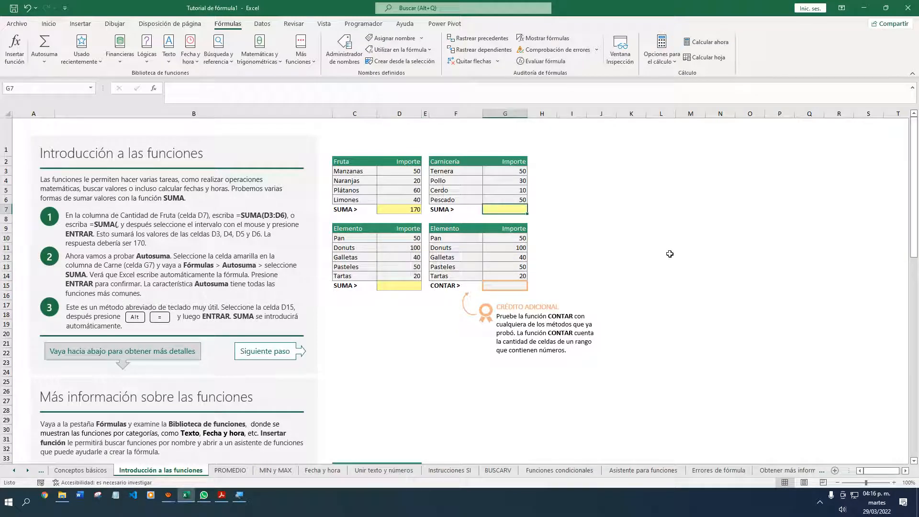
text(=suma)
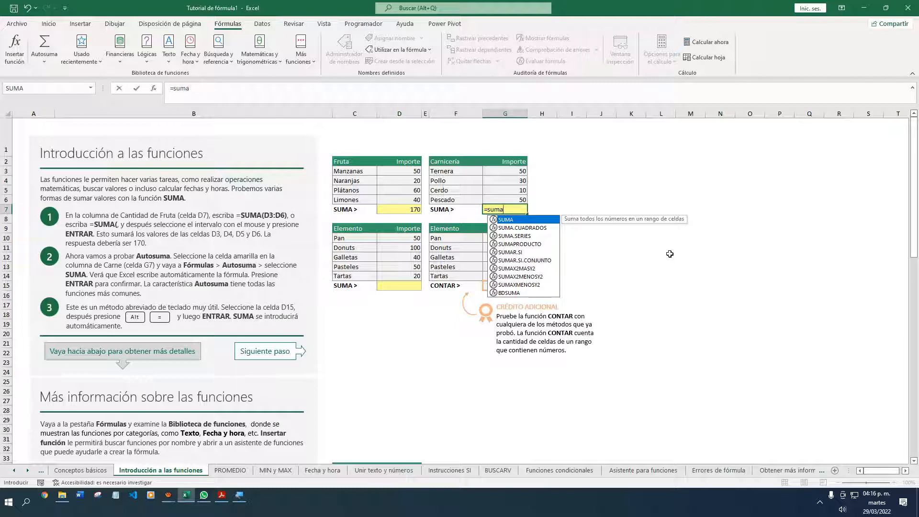
key(Tab)
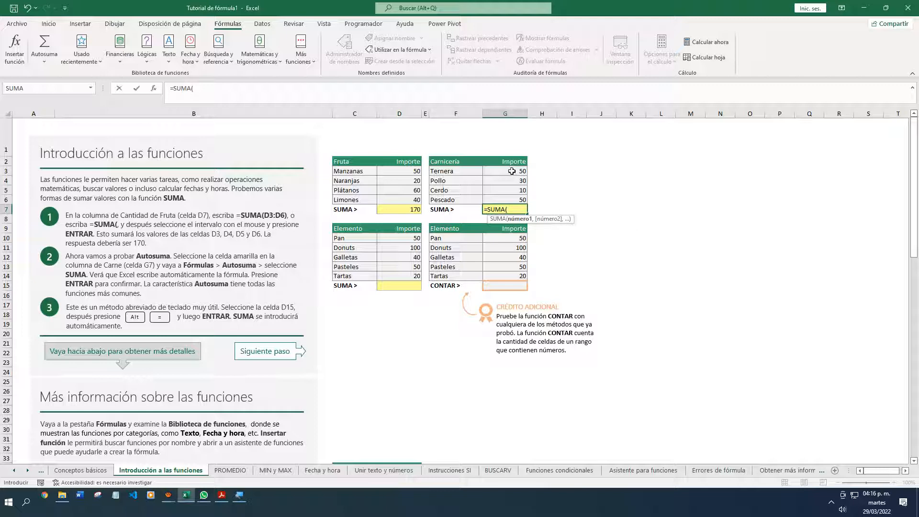
drag(511, 171, 508, 197)
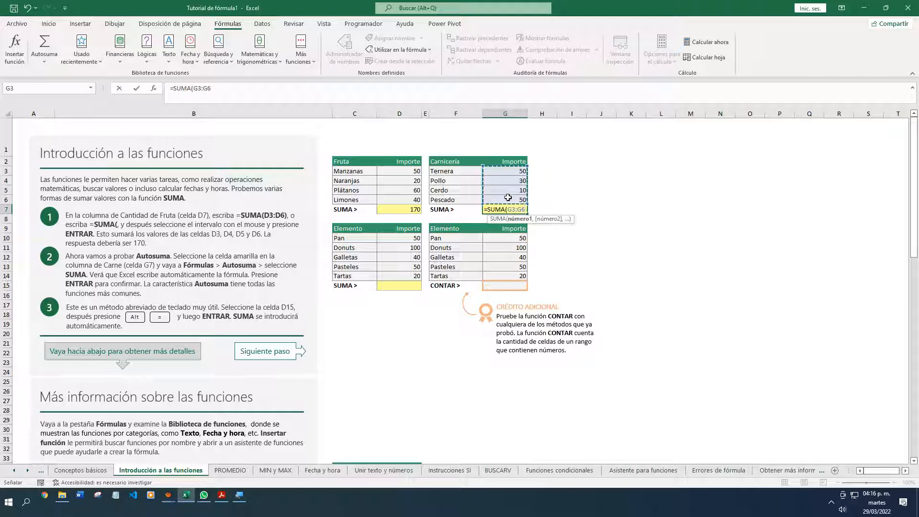
text())
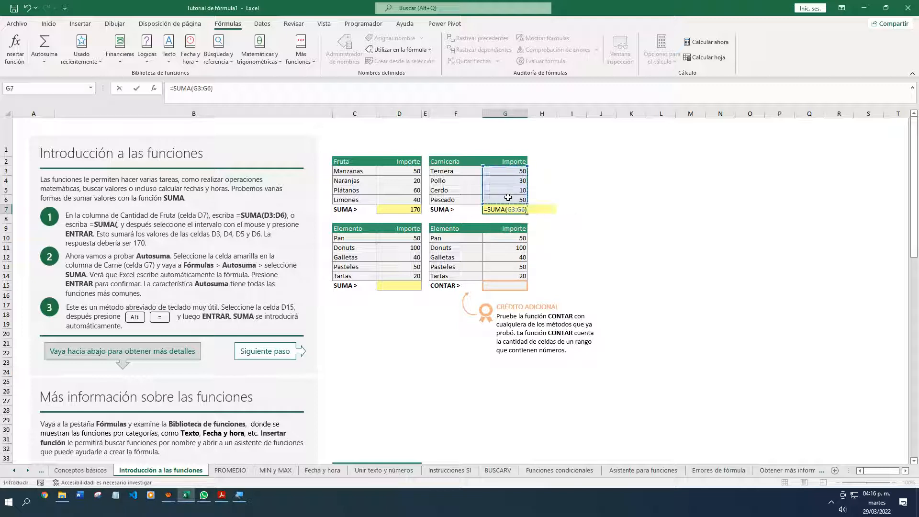
key(Return)
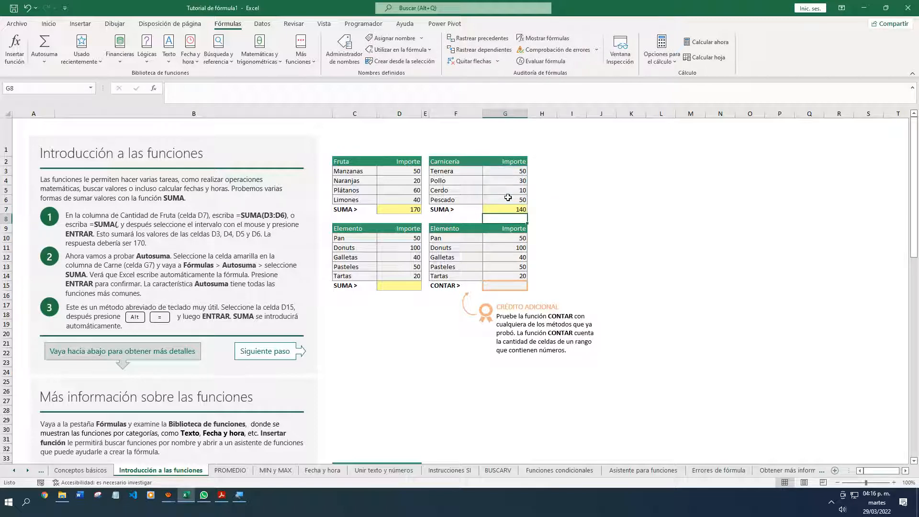
Check the Carnicería total's formula against its amounts and examine the ranges D3:D6, G3:G6 and D10:D14
click(515, 209)
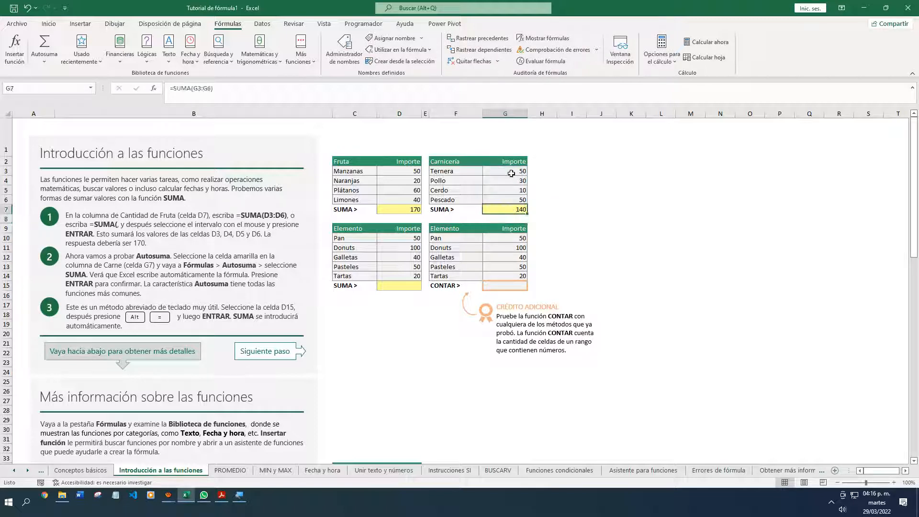
drag(511, 173, 509, 199)
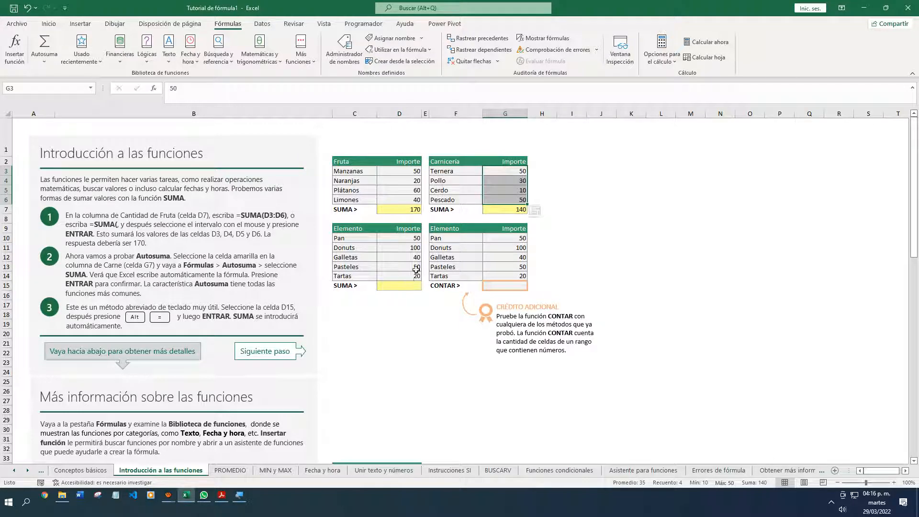
click(400, 286)
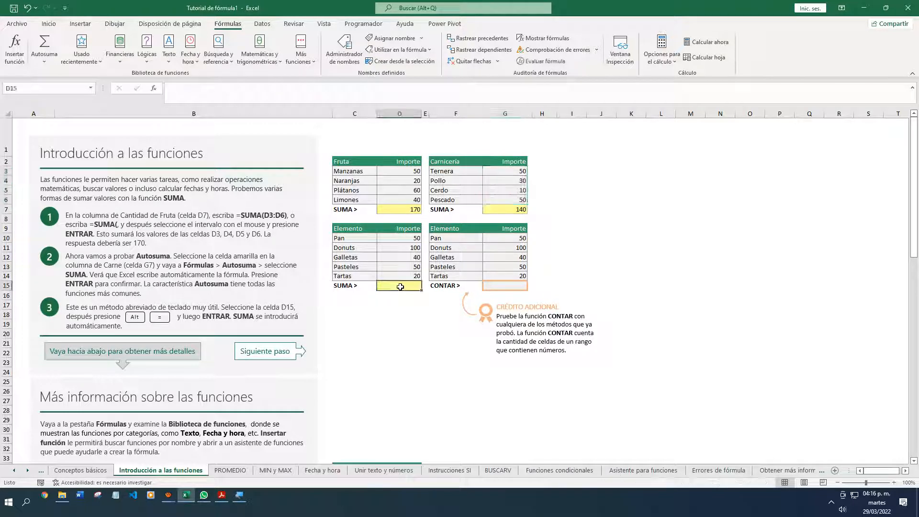
click(410, 173)
drag(407, 183, 408, 200)
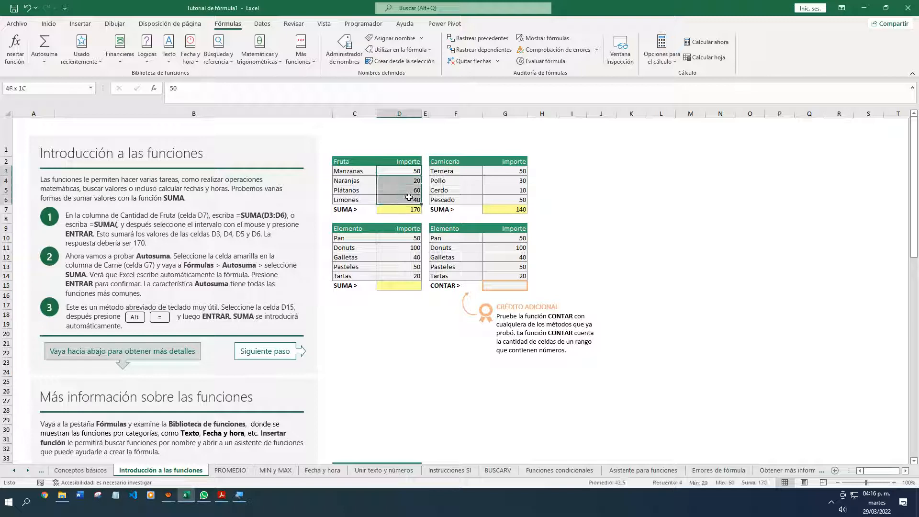
click(496, 171)
drag(496, 171, 495, 201)
drag(397, 238, 398, 276)
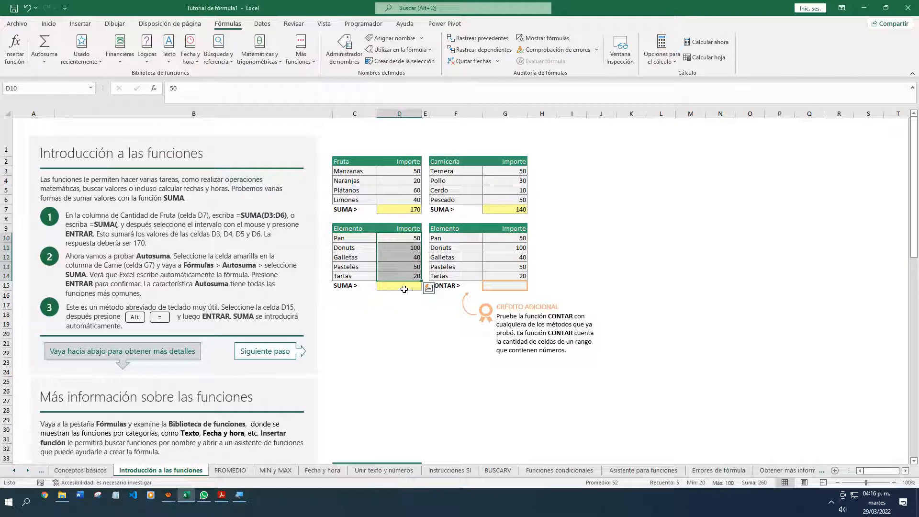
Add up three separate ranges in cell D15 with the formula =SUMA(D3:D6,G3:G6,D10:D13)
click(400, 286)
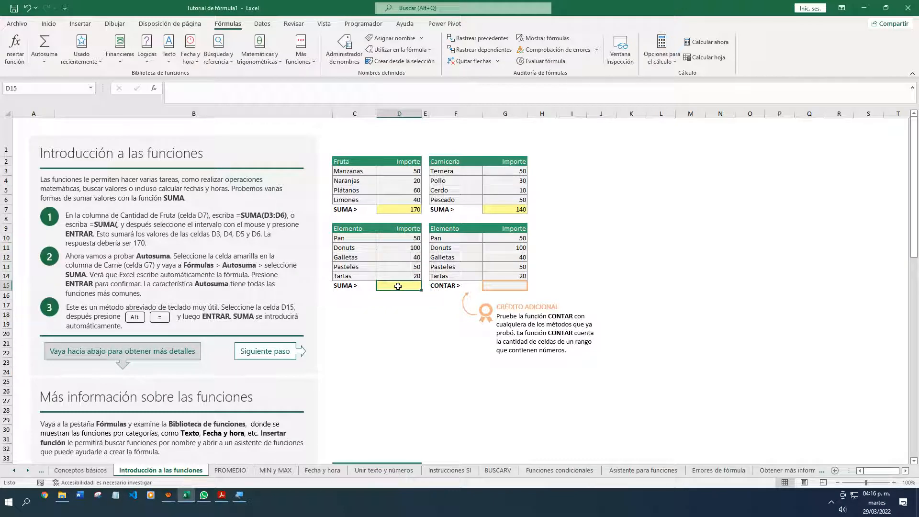
text(=s)
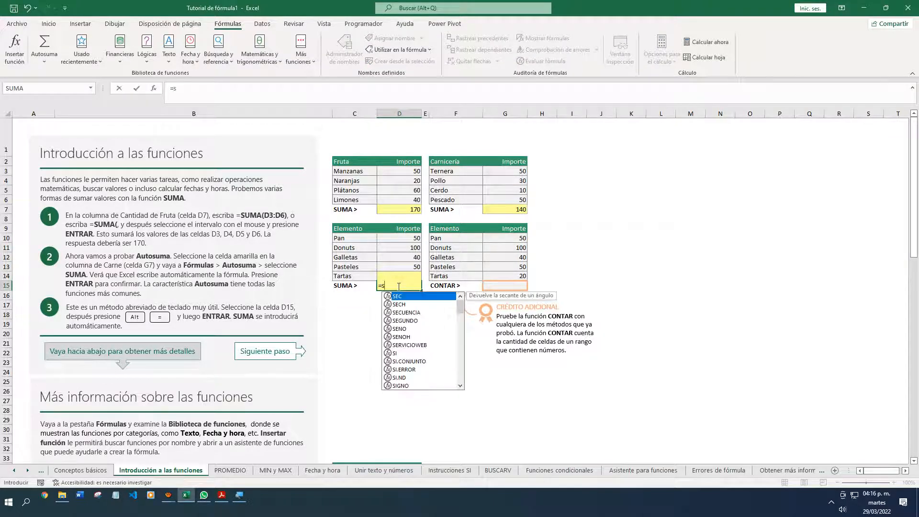
text(uma)
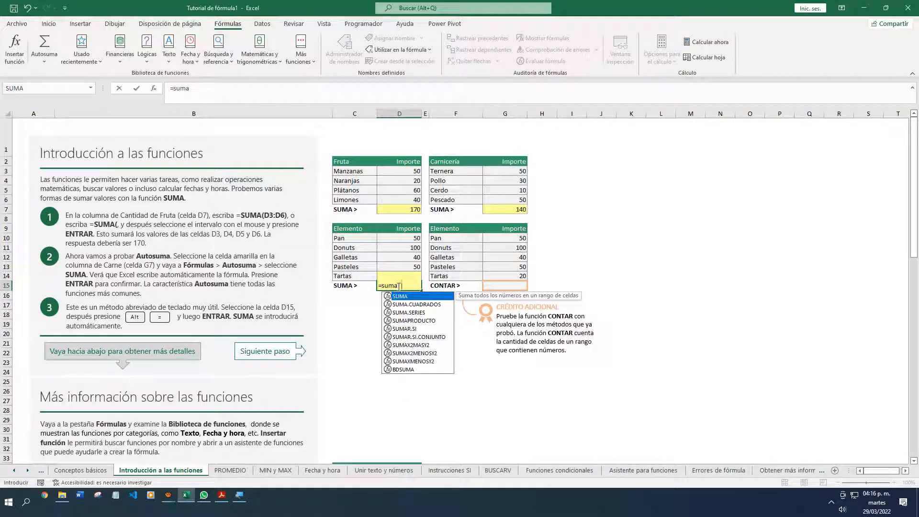
key(Tab)
drag(400, 171, 400, 196)
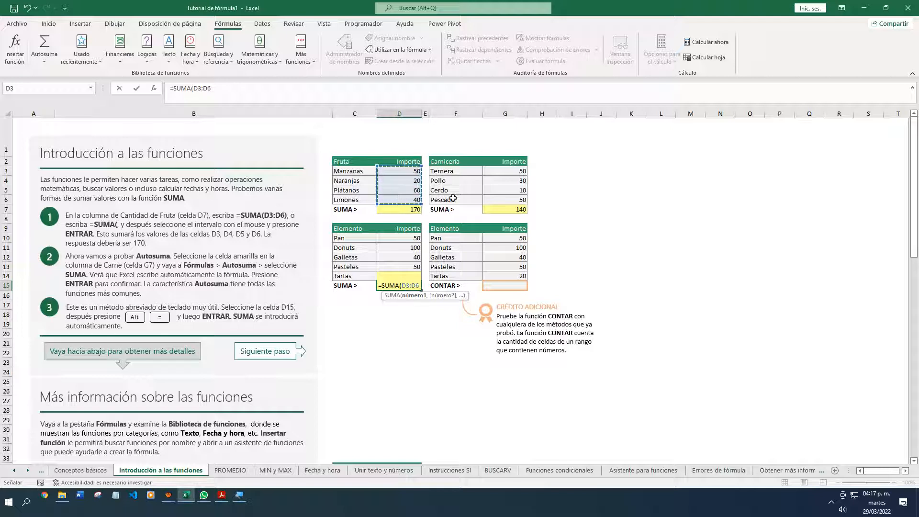
text(,)
drag(510, 171, 511, 199)
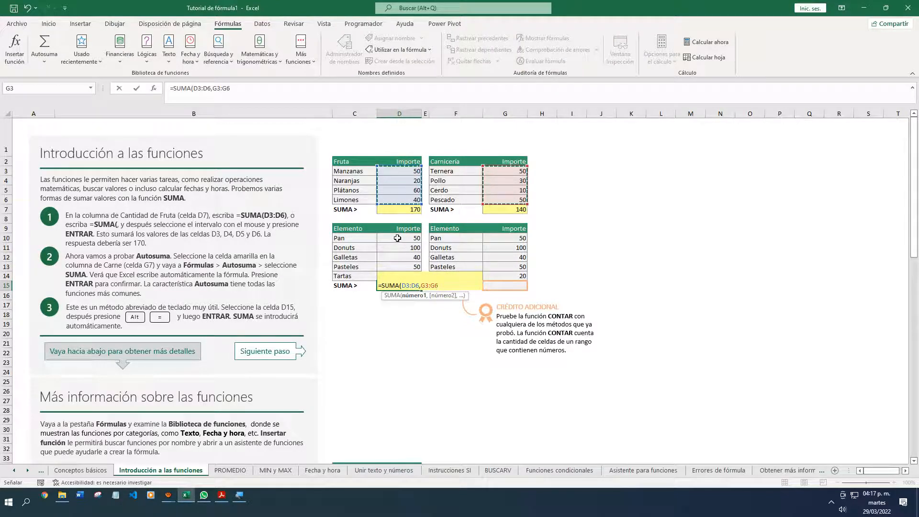
text(,)
drag(397, 239, 398, 267)
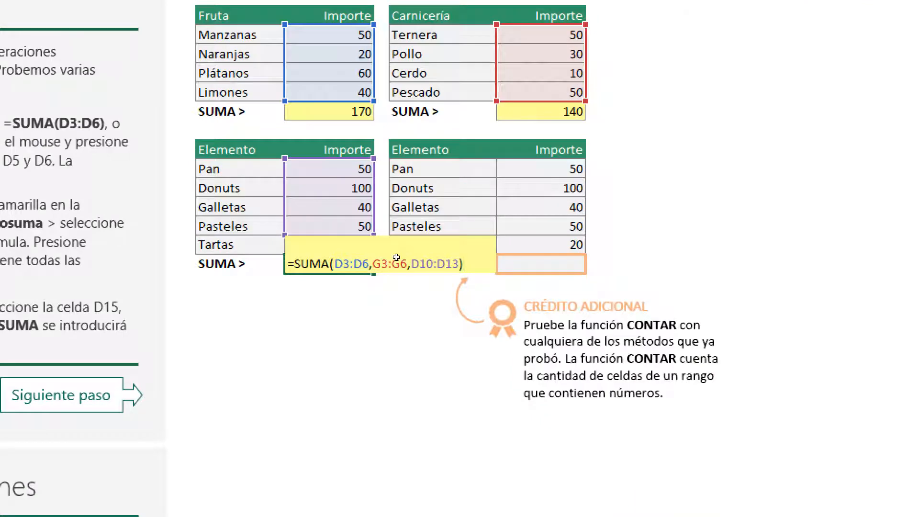
key(Return)
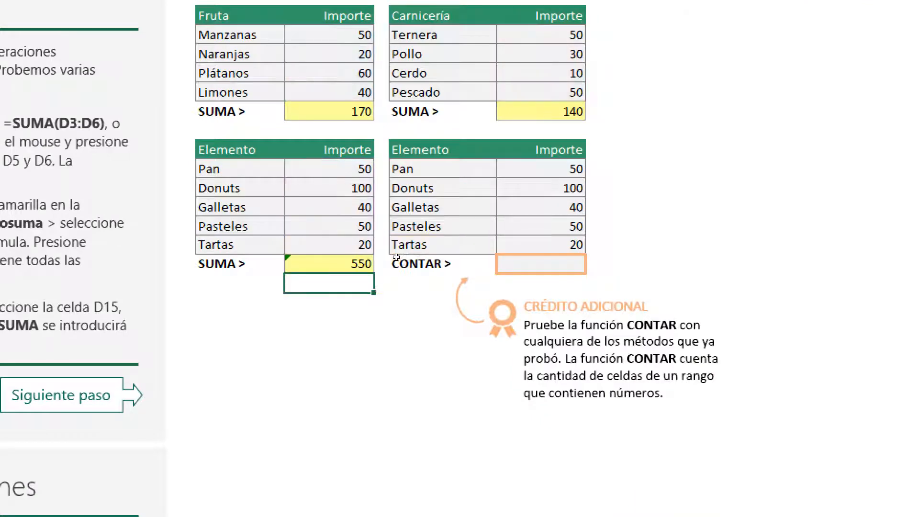
key(Up)
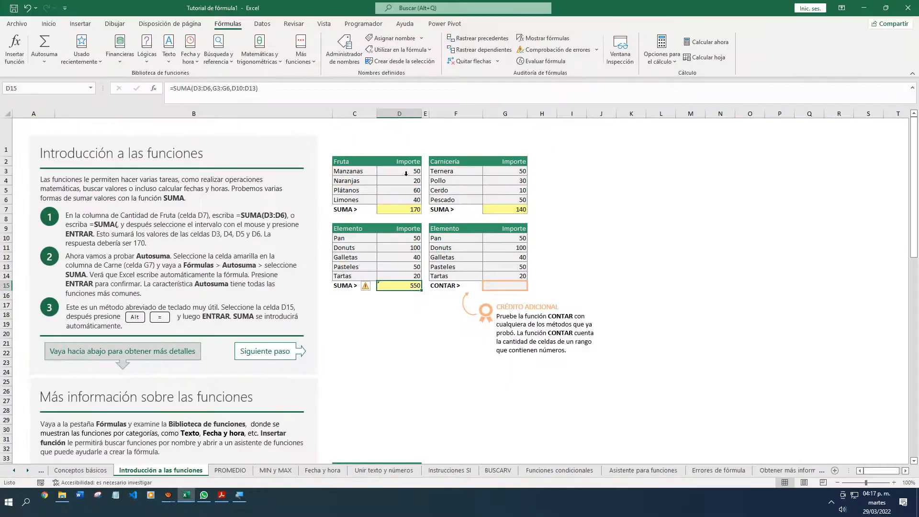
Check the ranges used in D15 and extend the last one, making the formula =SUMA(D3:D6,G3:G6,D10:D14)
drag(346, 151, 346, 188)
drag(407, 190, 408, 199)
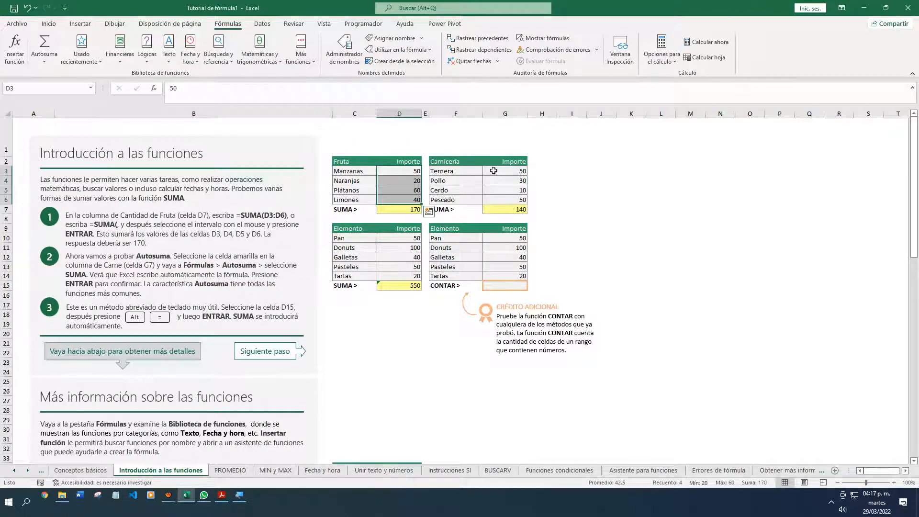
drag(489, 174, 489, 199)
drag(407, 238, 405, 276)
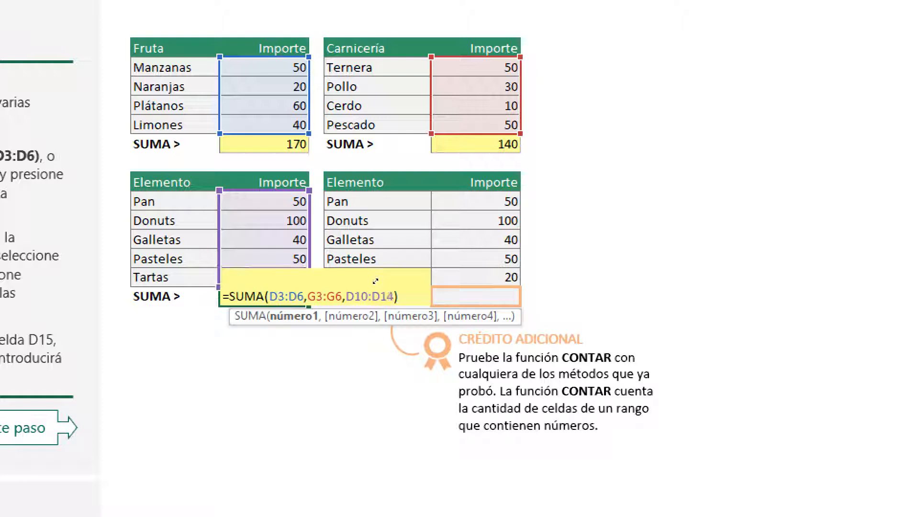
key(Return)
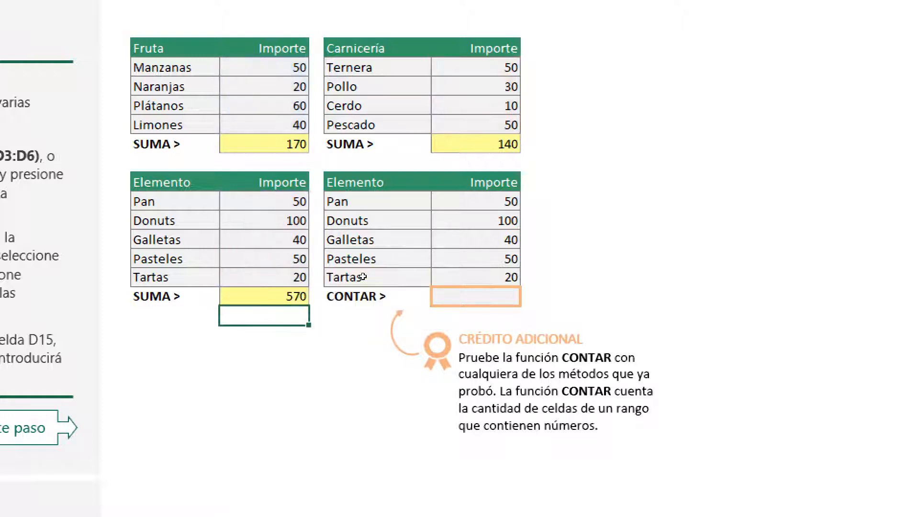
key(Up)
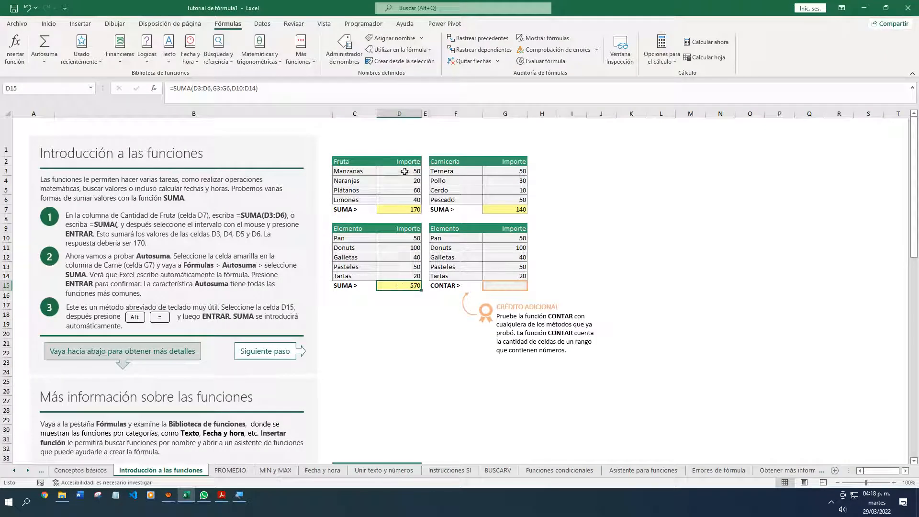
Check the combined sum of D3:D6, G3:G6 and D10:D14, and examine the amounts in both Elemento tables
drag(405, 172, 405, 199)
drag(495, 171, 495, 199)
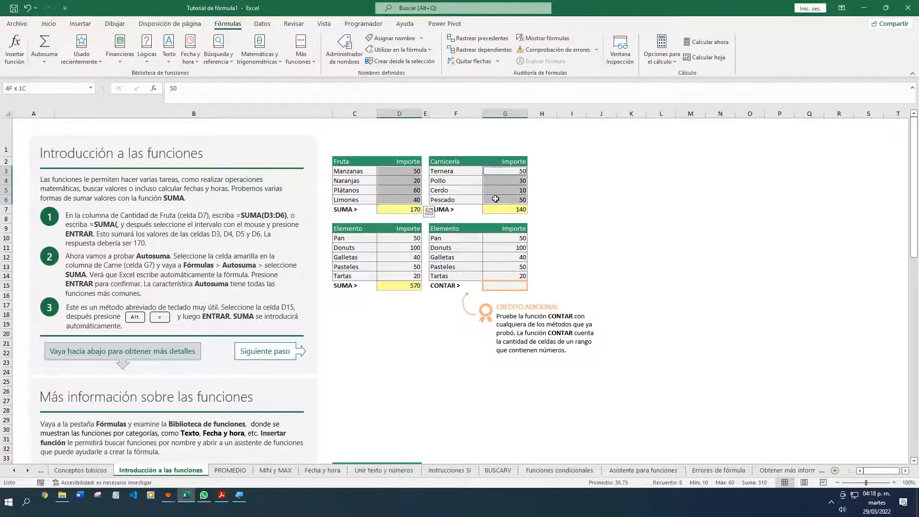
drag(400, 238, 404, 276)
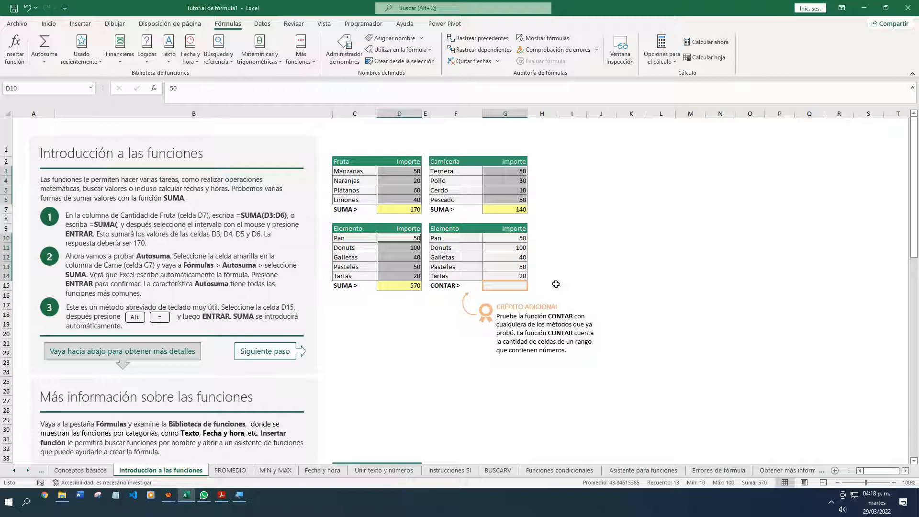
click(509, 285)
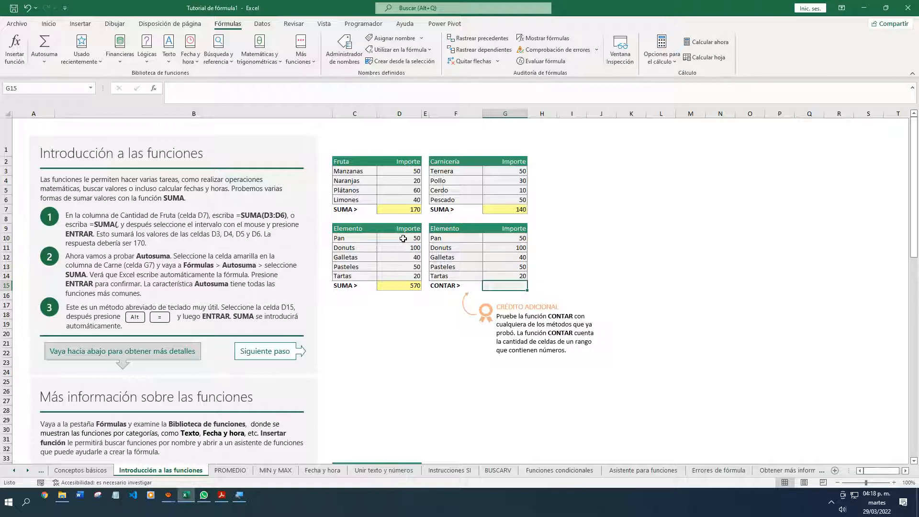
drag(403, 239, 400, 273)
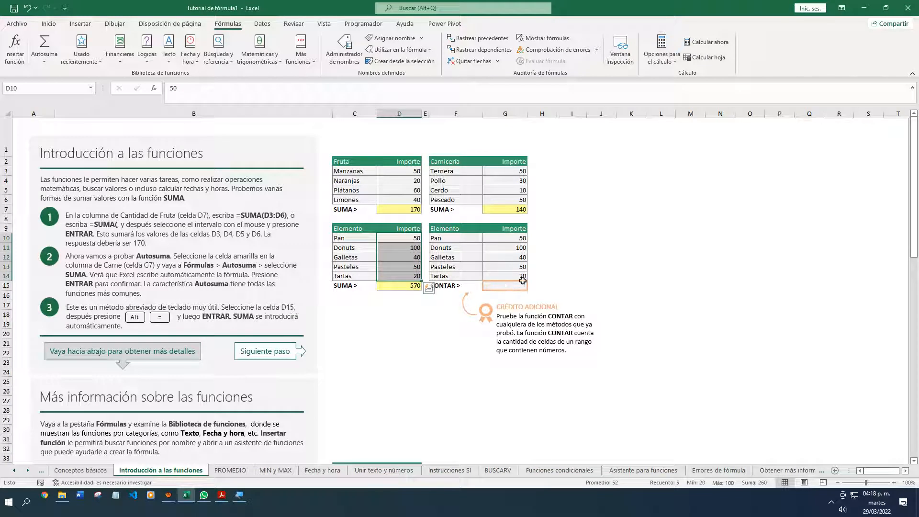
click(506, 238)
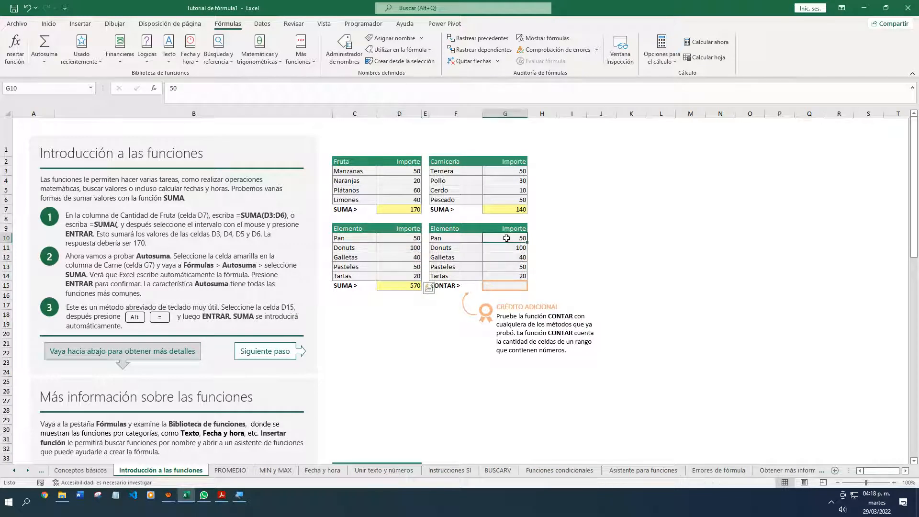
drag(506, 238, 507, 275)
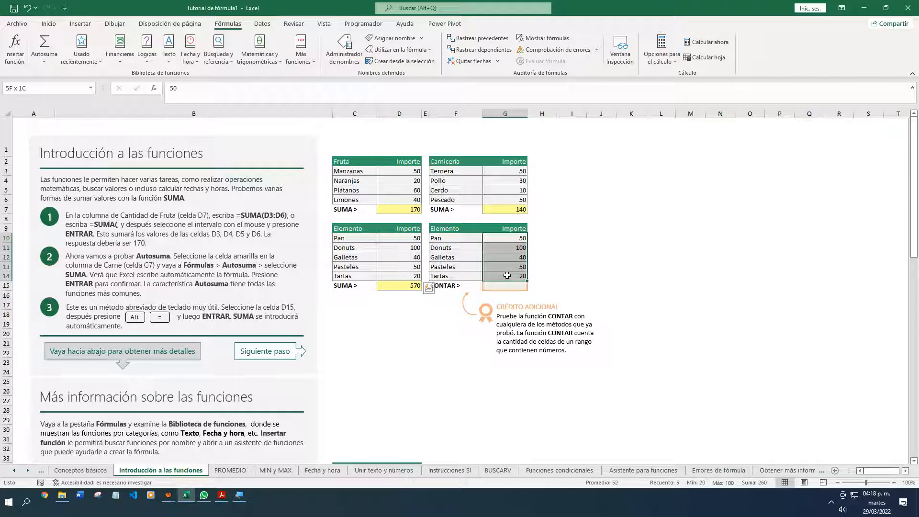
drag(506, 276, 507, 275)
Count the numeric cells of the second Elemento table in G15 with the formula =CONTAR(G10:G14)
click(509, 286)
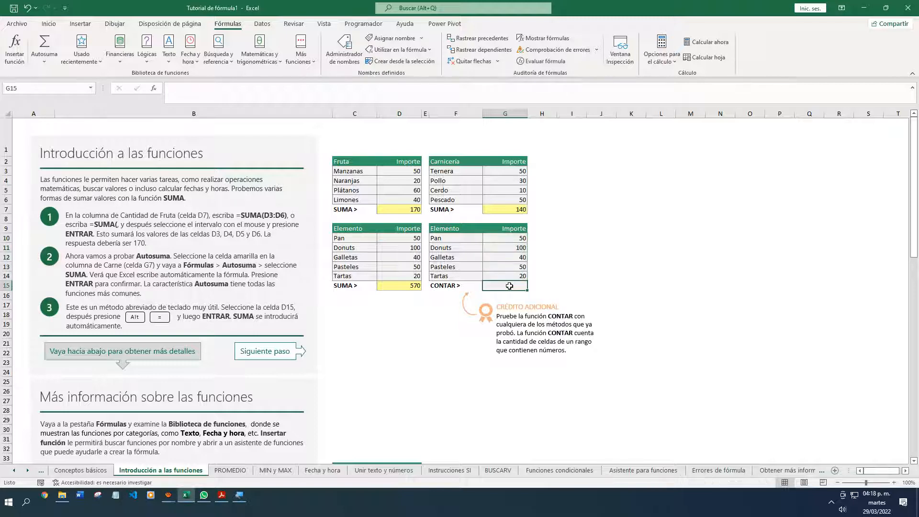
text(=contar)
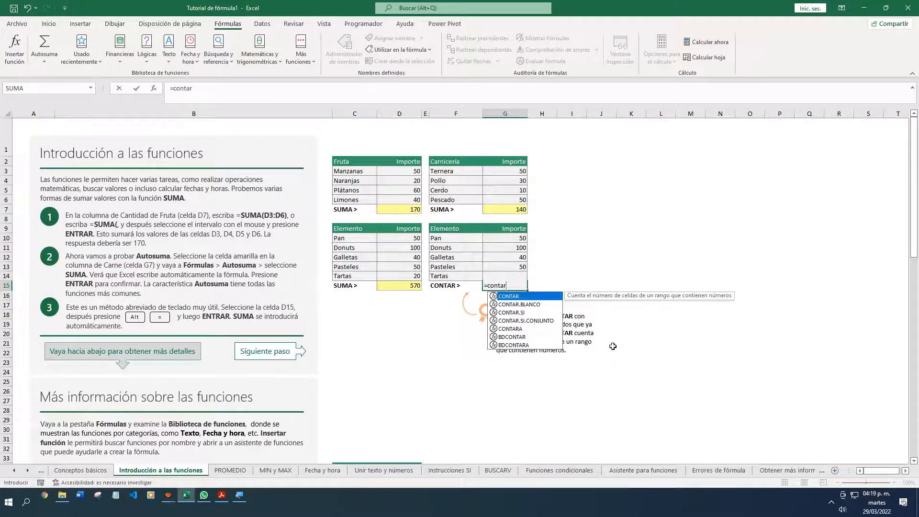
key(Tab)
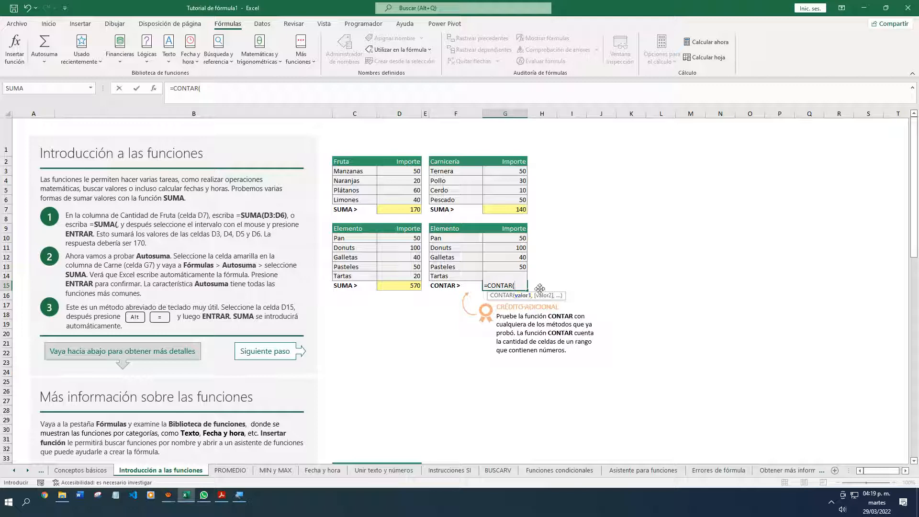
drag(511, 238, 505, 276)
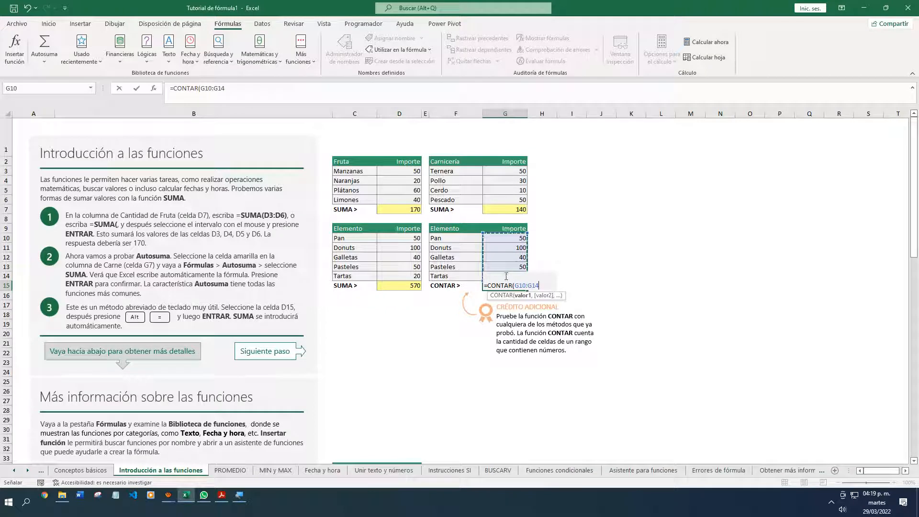
text())
key(Return)
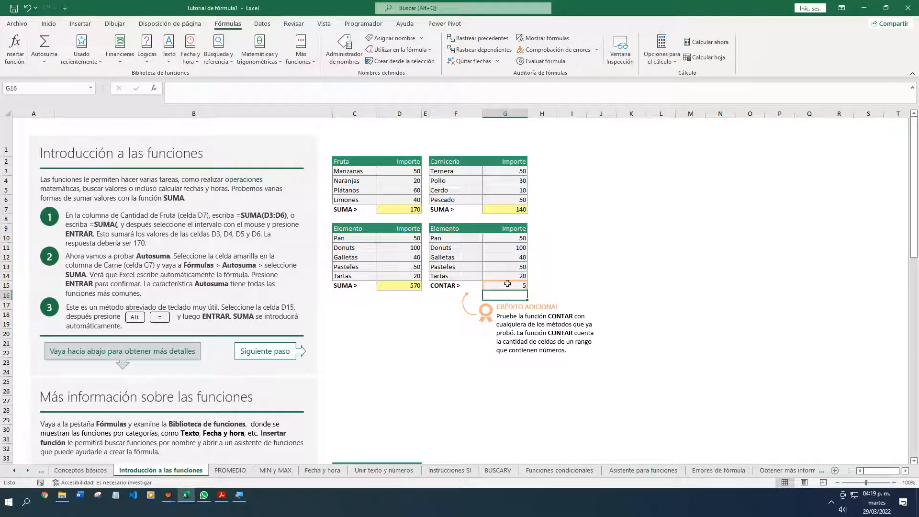
Examine each amount from G10 to G14 and the whole range to verify the CONTAR result
click(507, 238)
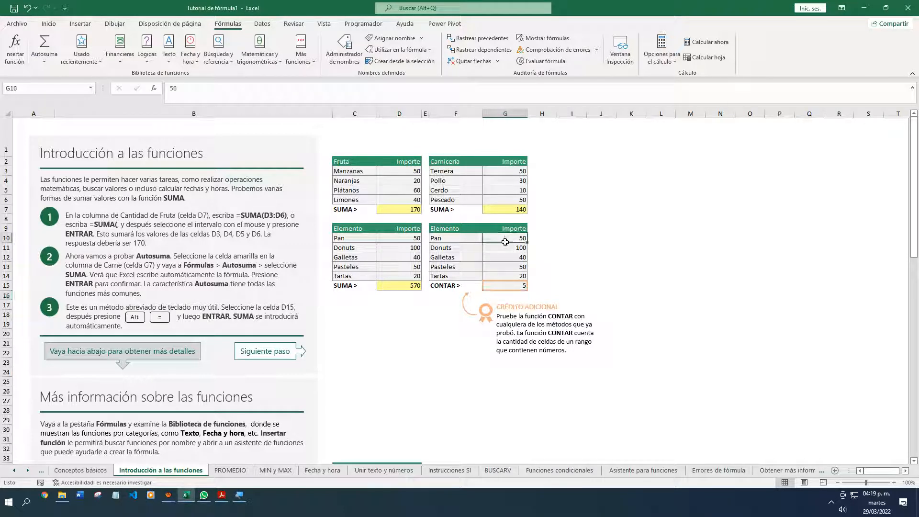
click(501, 249)
click(501, 259)
click(501, 266)
click(502, 275)
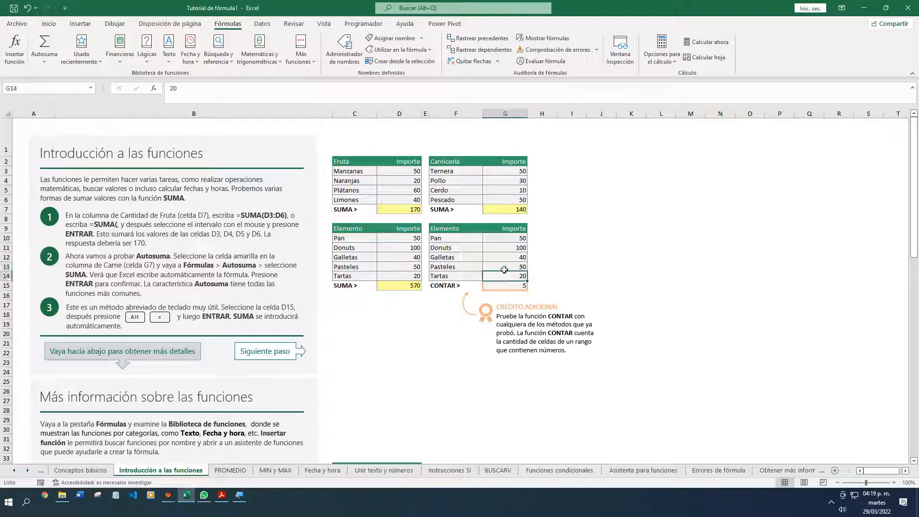
drag(507, 239, 507, 277)
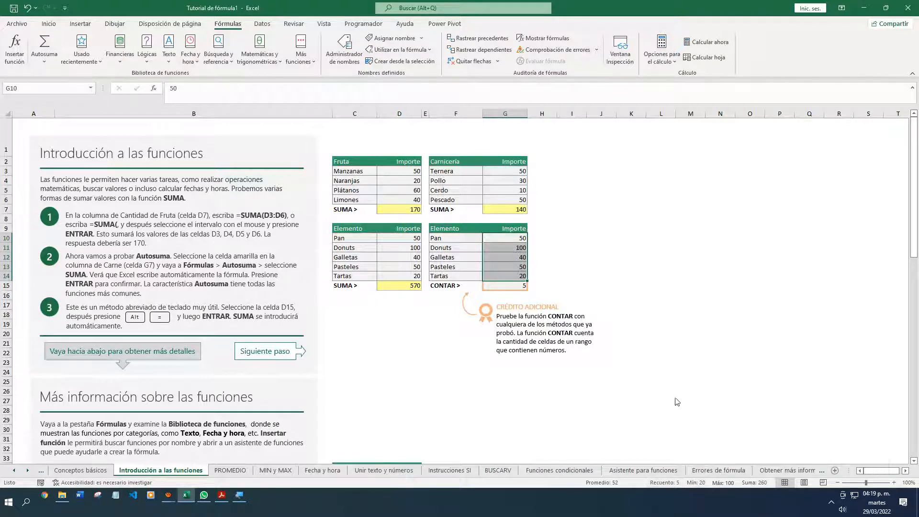
Apply CONTAR to the item names of the second Elemento table, entering =CONTAR(F10:F14) in H15
click(556, 286)
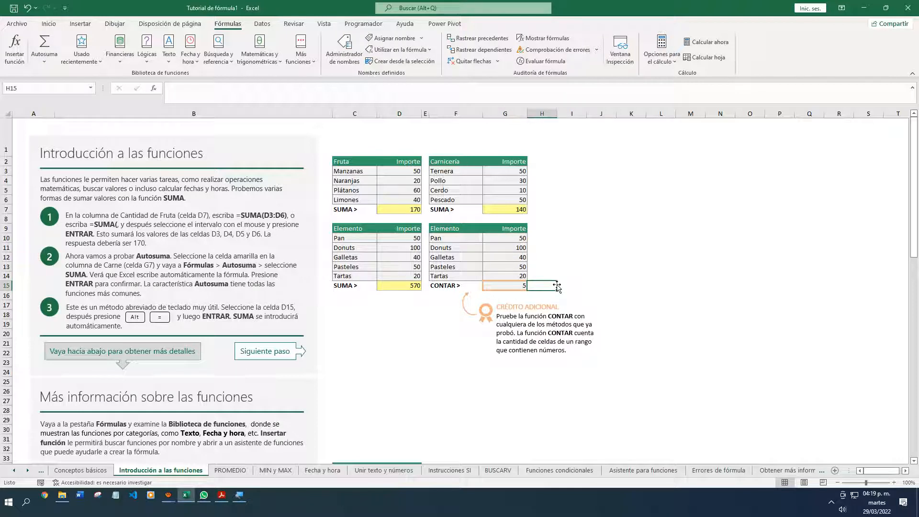
drag(452, 238, 457, 277)
click(462, 238)
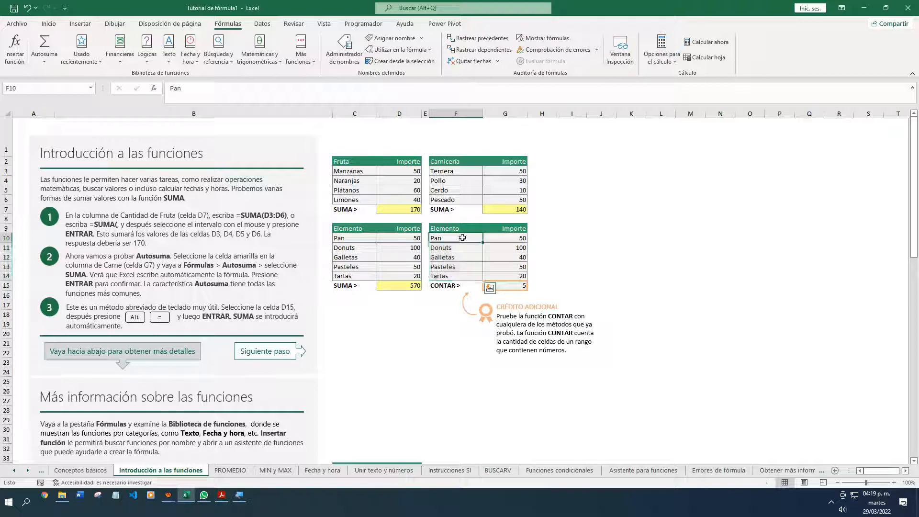
click(548, 285)
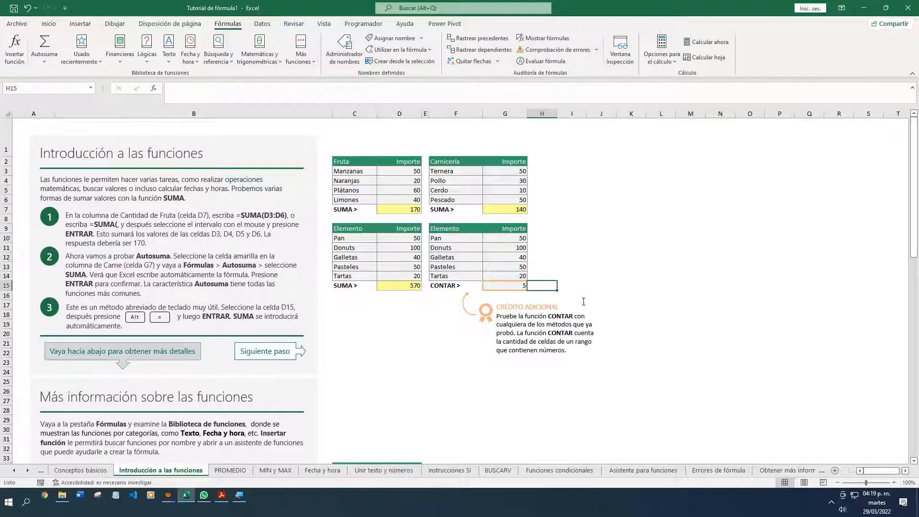
text(=contar)
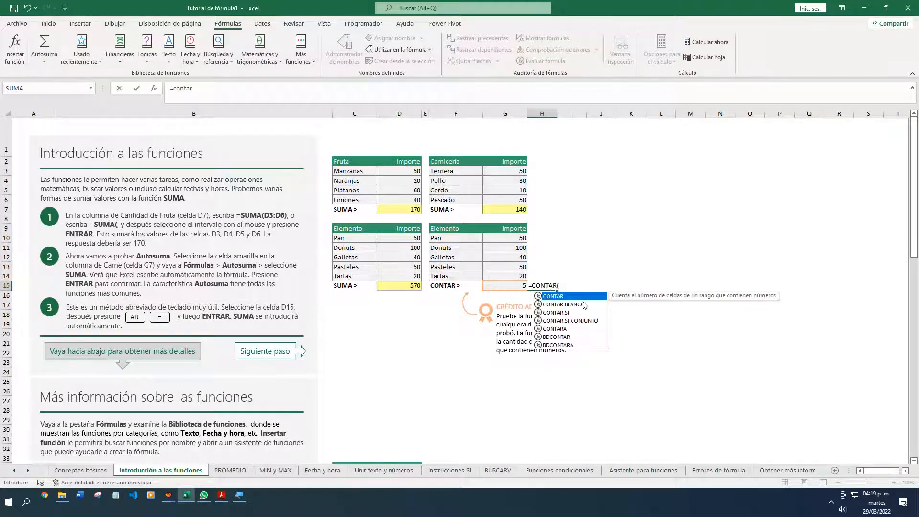
key(Tab)
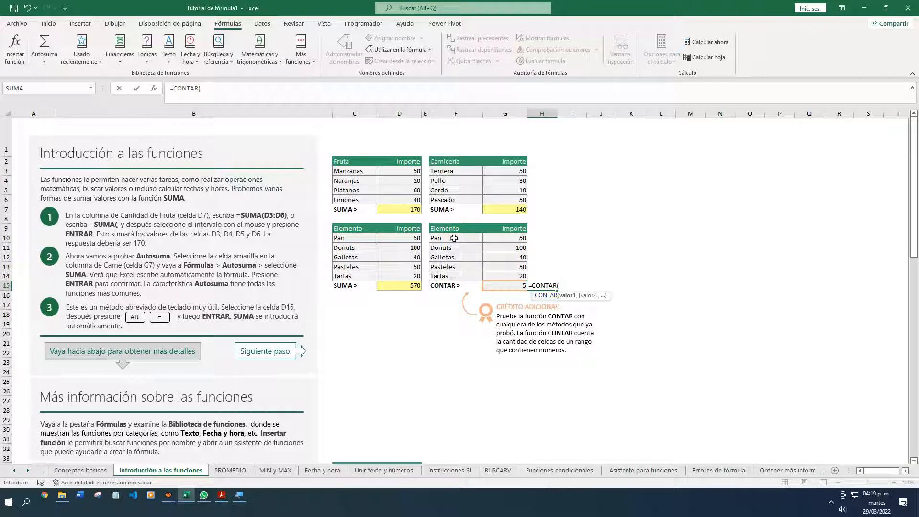
drag(454, 237, 451, 276)
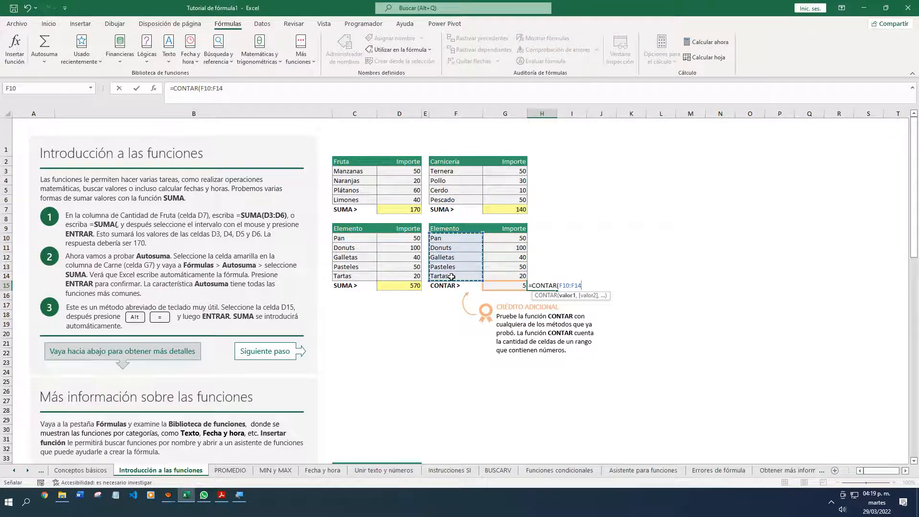
key(Return)
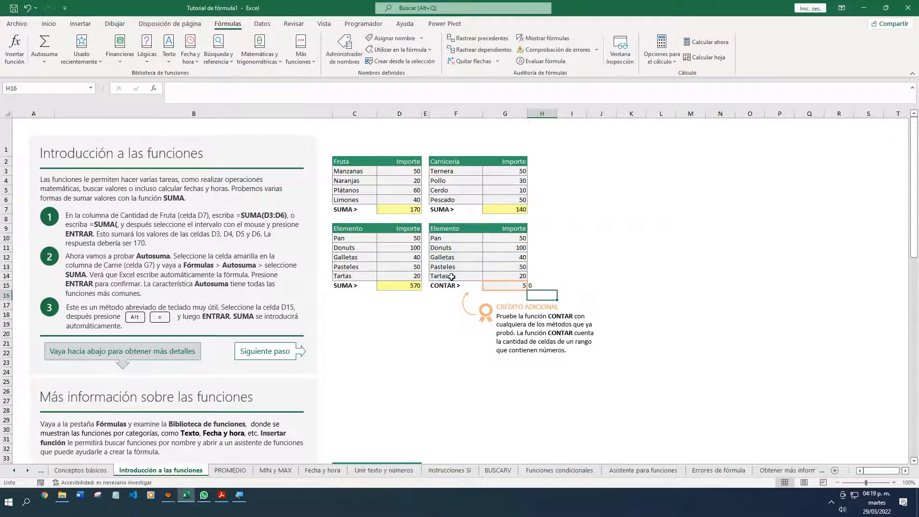
Count the non-empty item name cells in I15 with the formula =CONTARA(F10:F14)
key(Up)
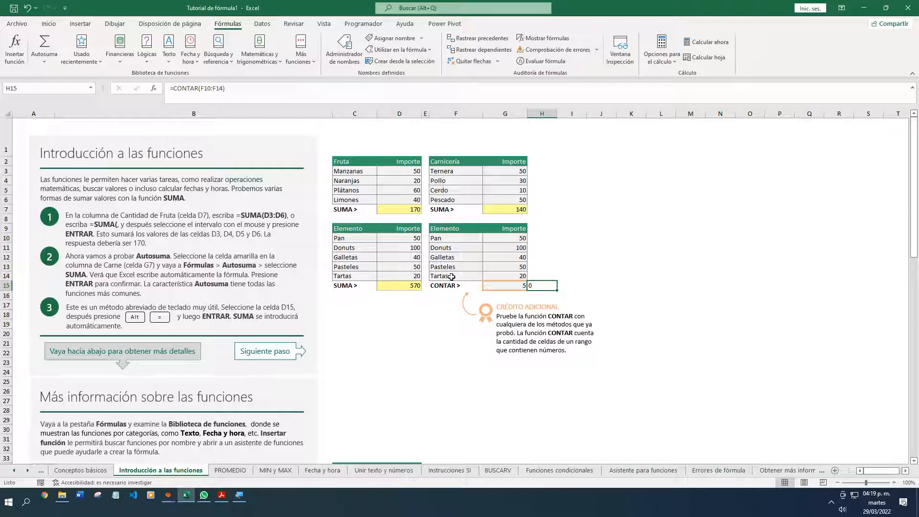
key(Right)
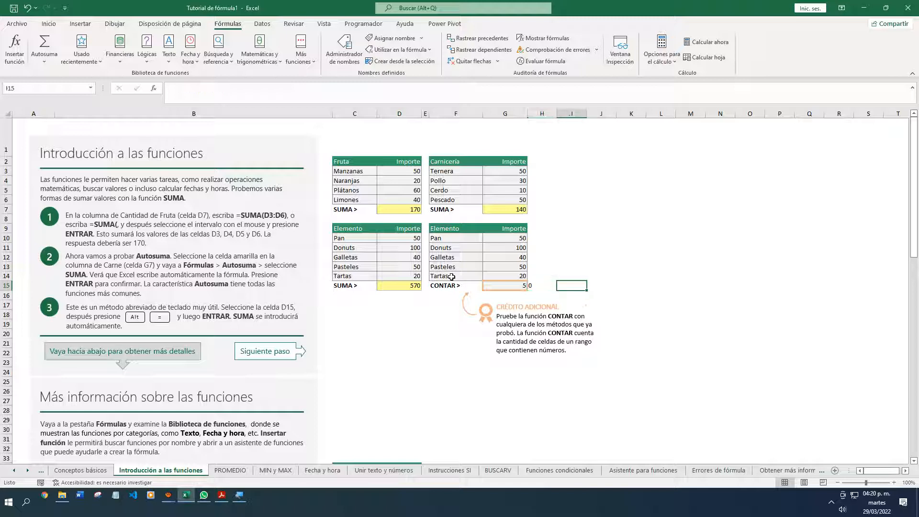
text(=)
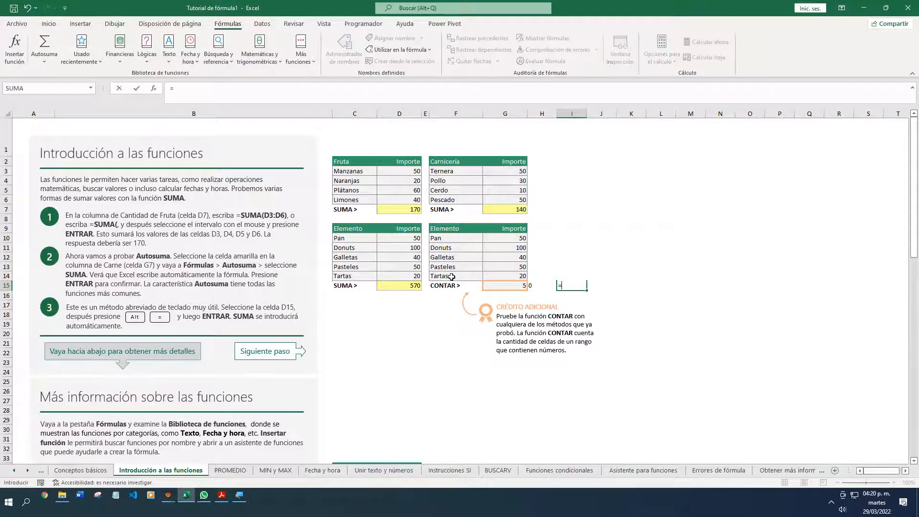
text(conta)
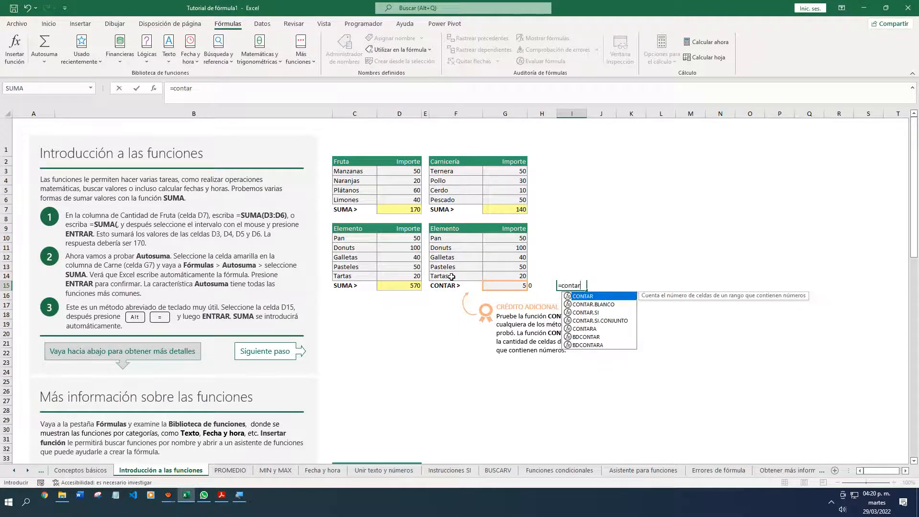
text(r)
key(Down)
key(Down)
key(Down)
key(Down)
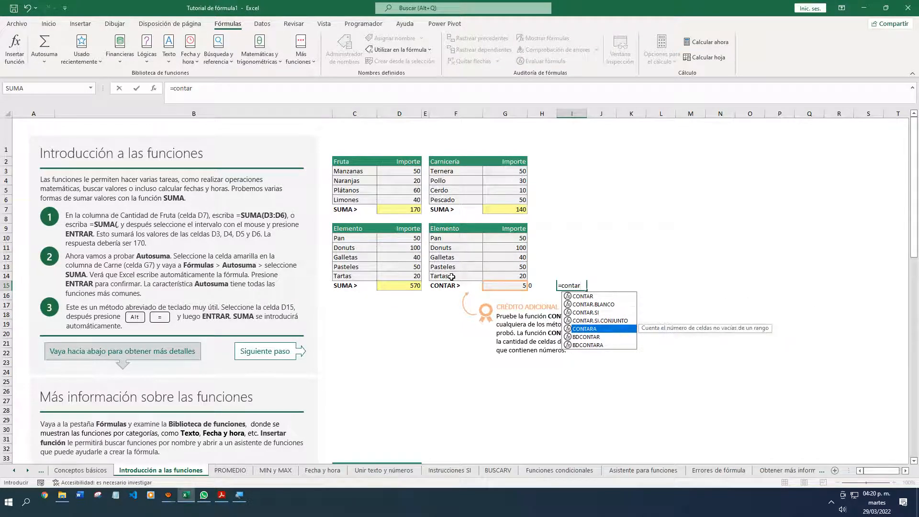
key(Tab)
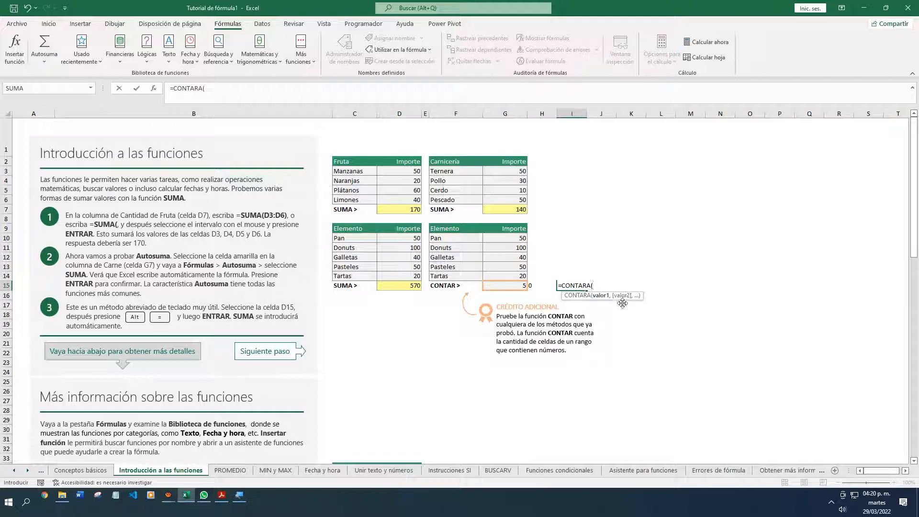
drag(454, 238, 454, 275)
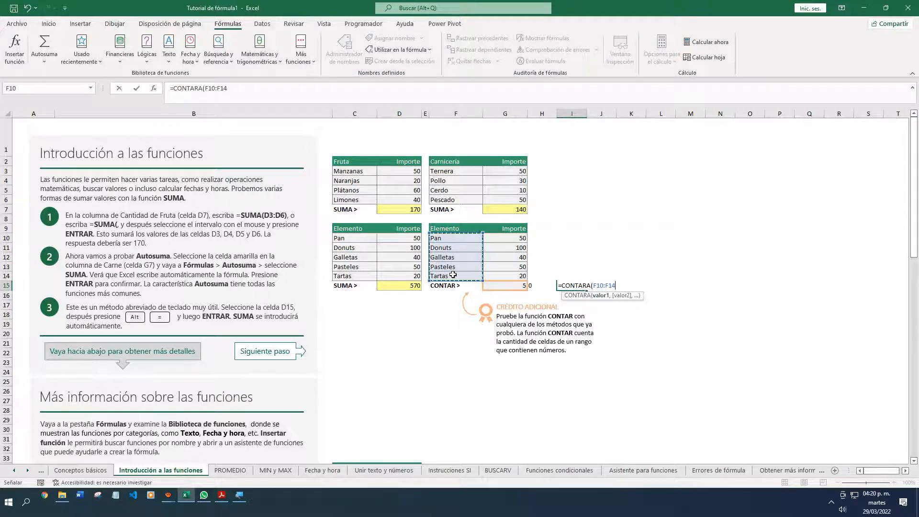
text())
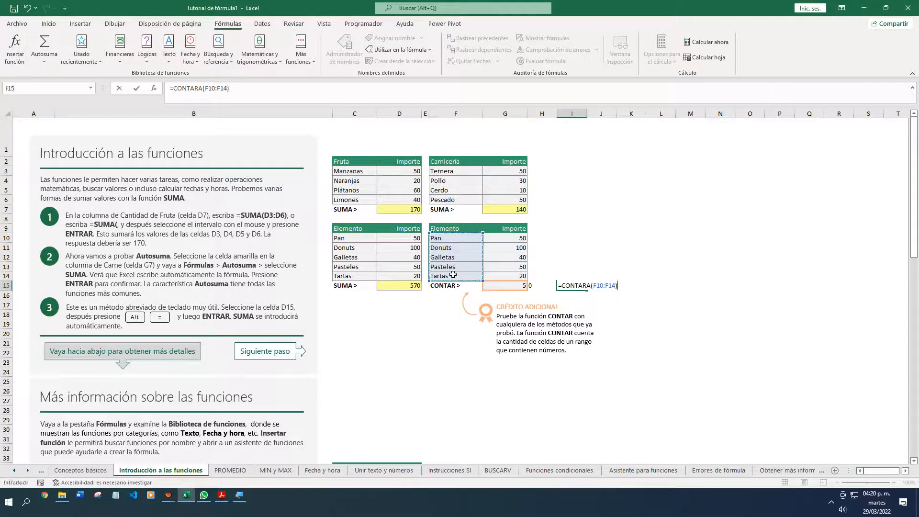
key(Return)
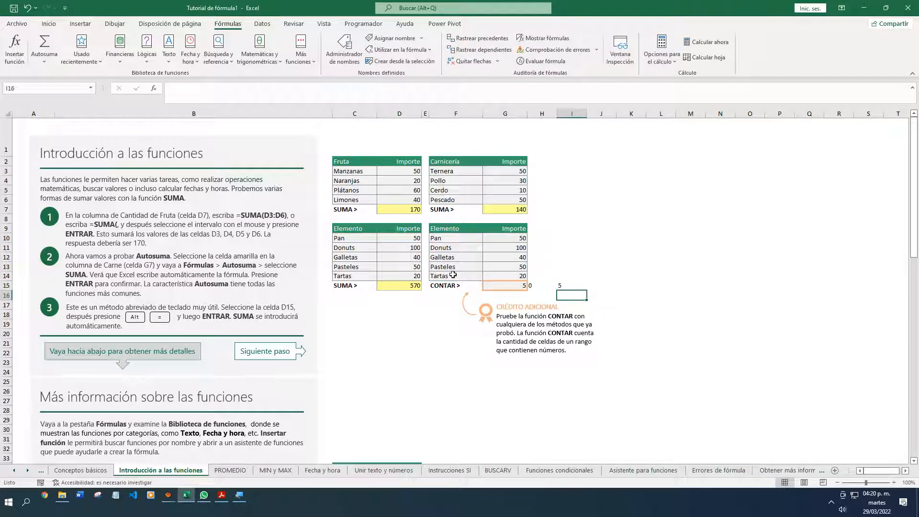
Compare the CONTARA formula in I15 with the CONTAR formula in H15 and their referenced ranges
double_click(571, 285)
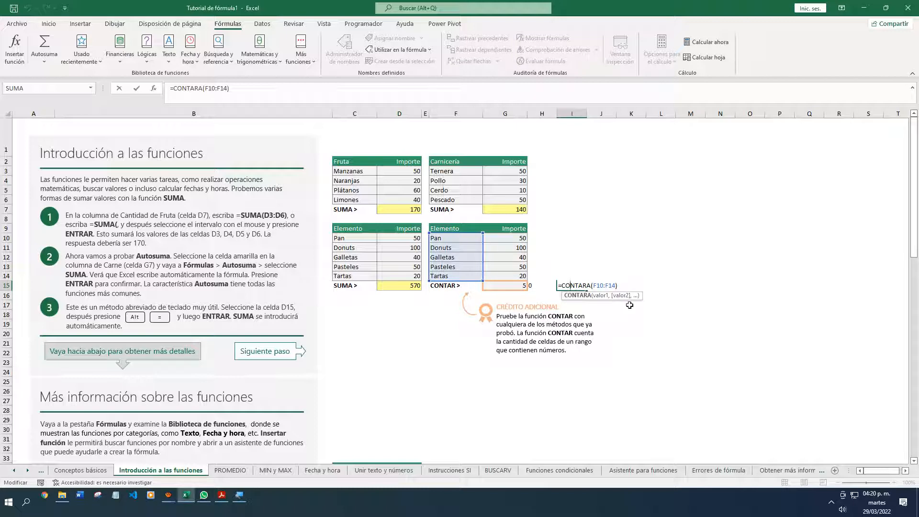
key(ctrl+Return)
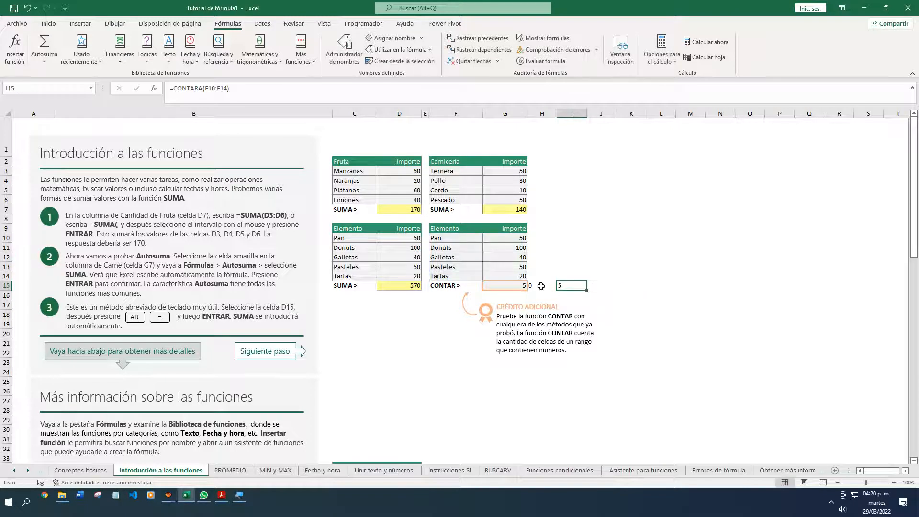
double_click(542, 286)
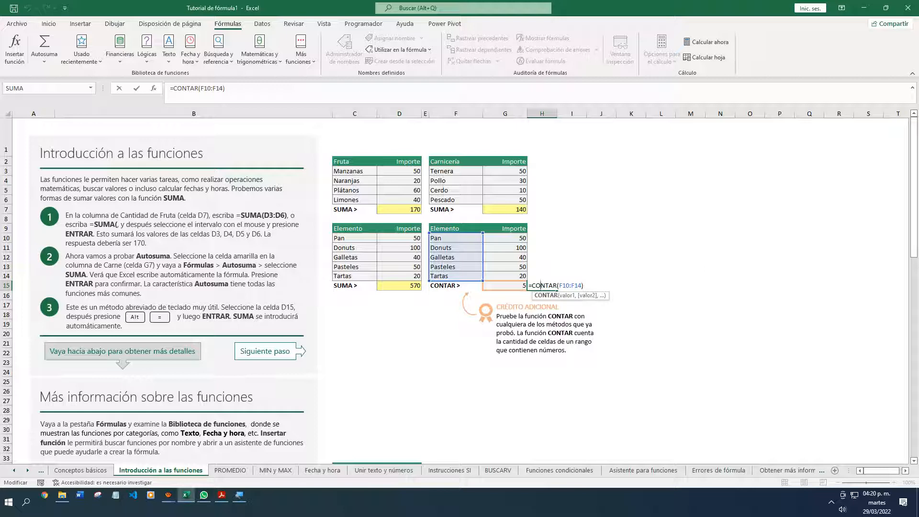
key(ctrl+Return)
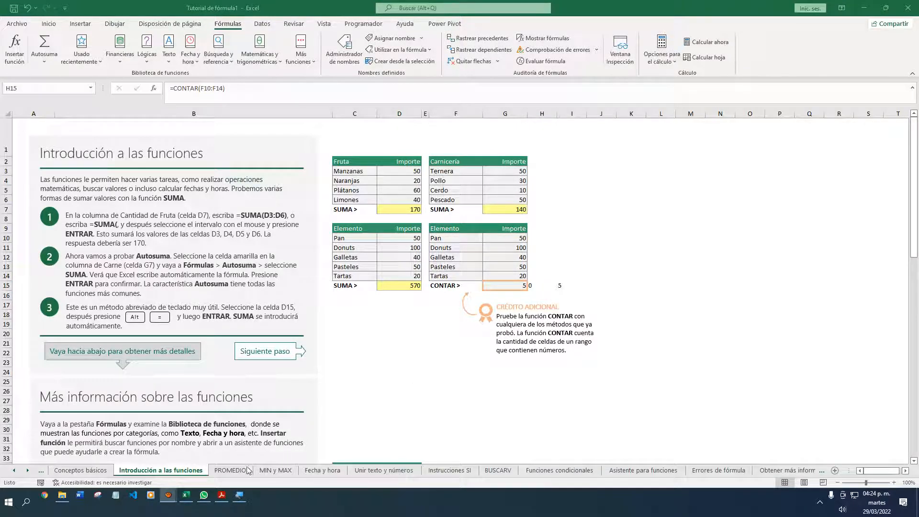
Switch to the PROMEDIO sheet, examine the Fruta amounts in D3:D6 and select the average cell D7
click(230, 471)
click(230, 471)
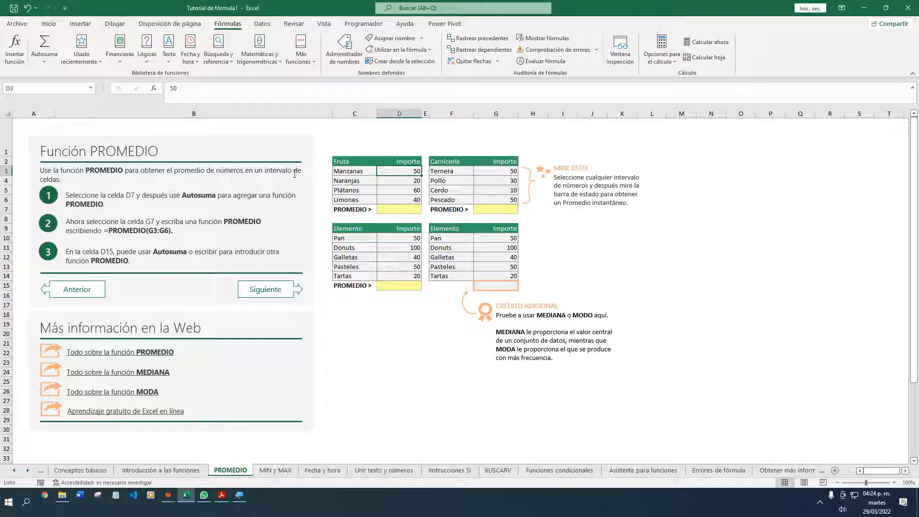
click(404, 180)
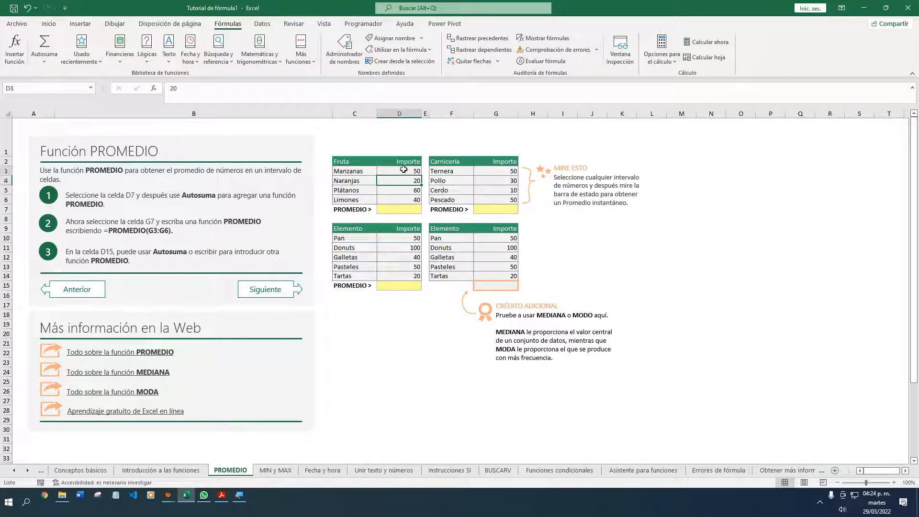
click(404, 170)
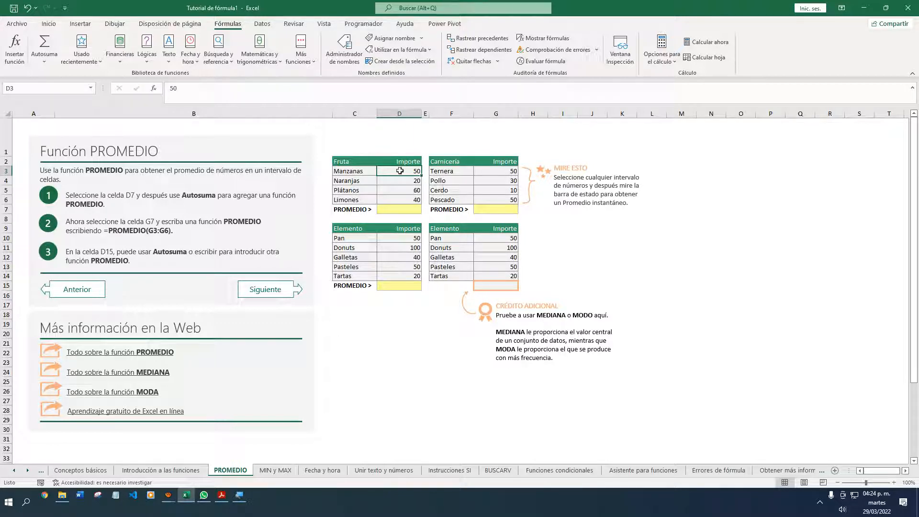
drag(399, 170, 403, 181)
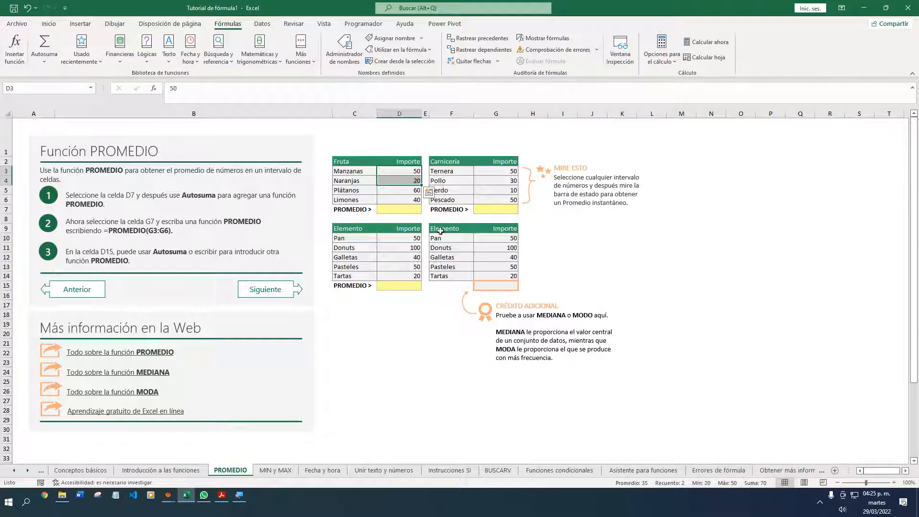
click(405, 210)
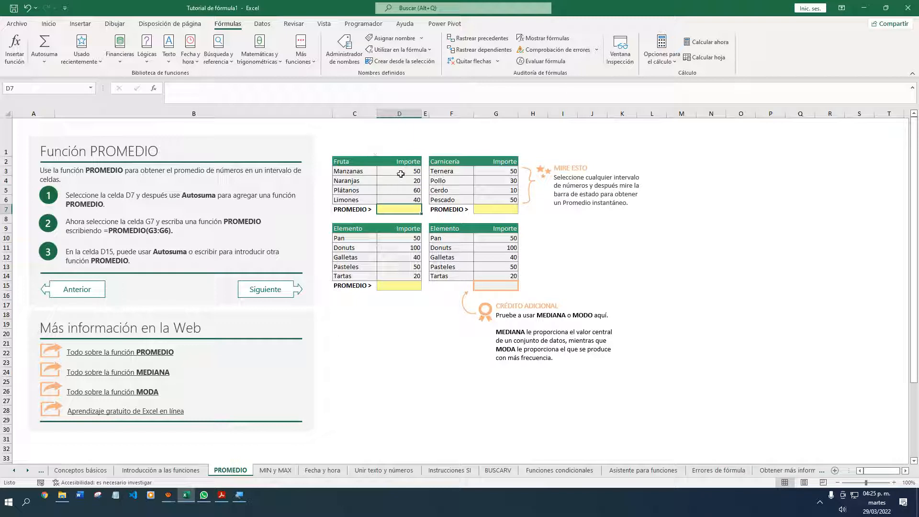
drag(401, 171, 403, 200)
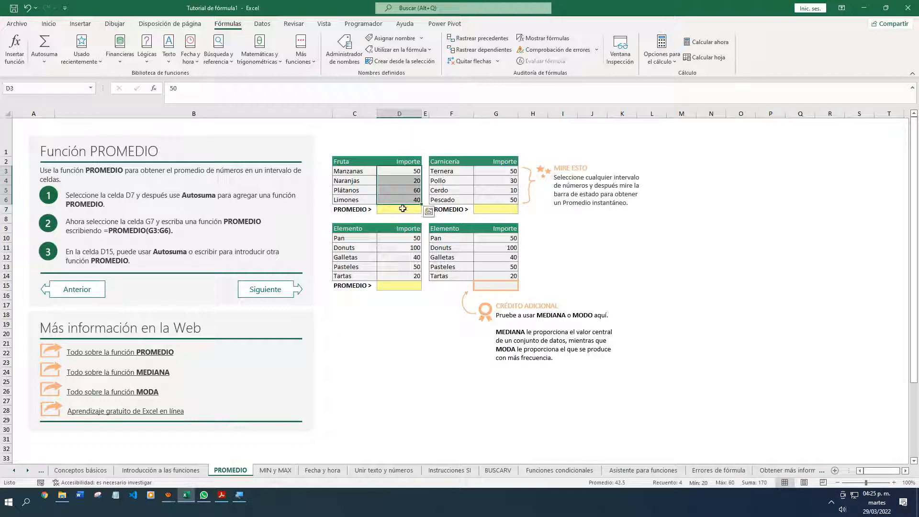
click(408, 210)
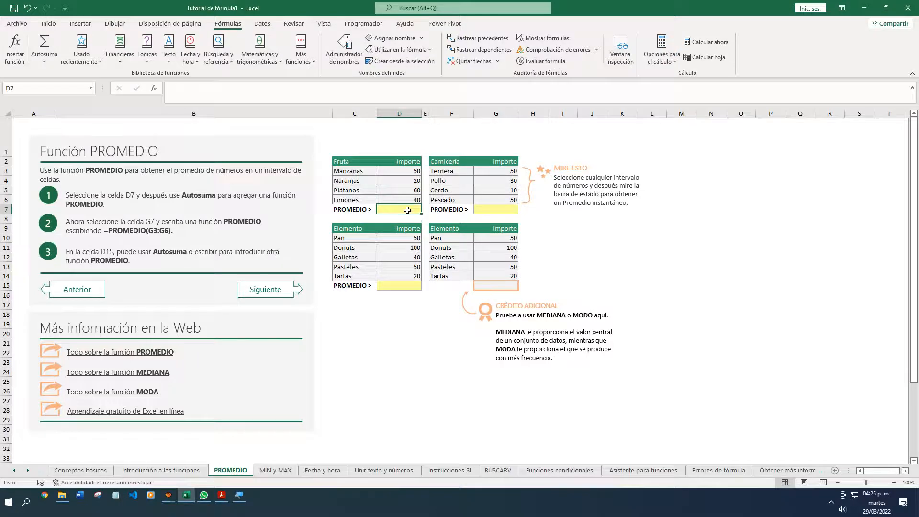
Average the Fruta amounts in D7 with the formula =PROMEDIO(D3:D6)
text(=promedio)
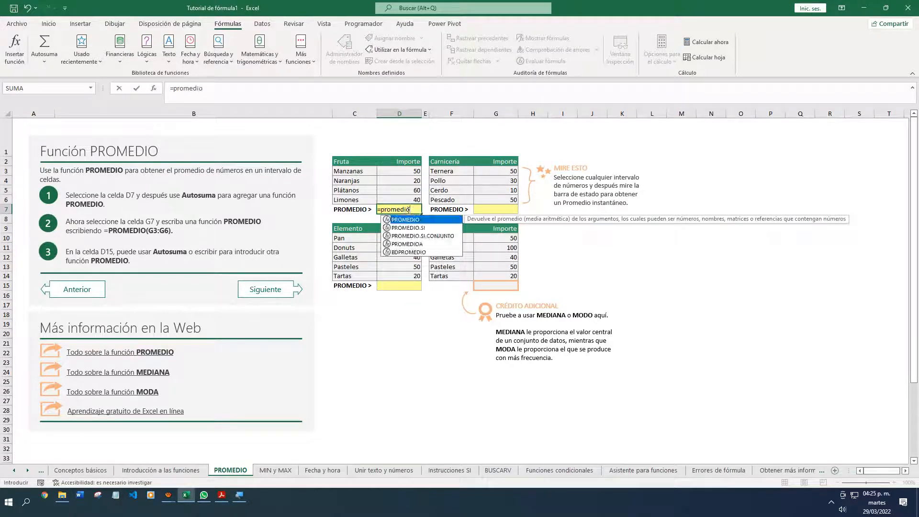
key(Tab)
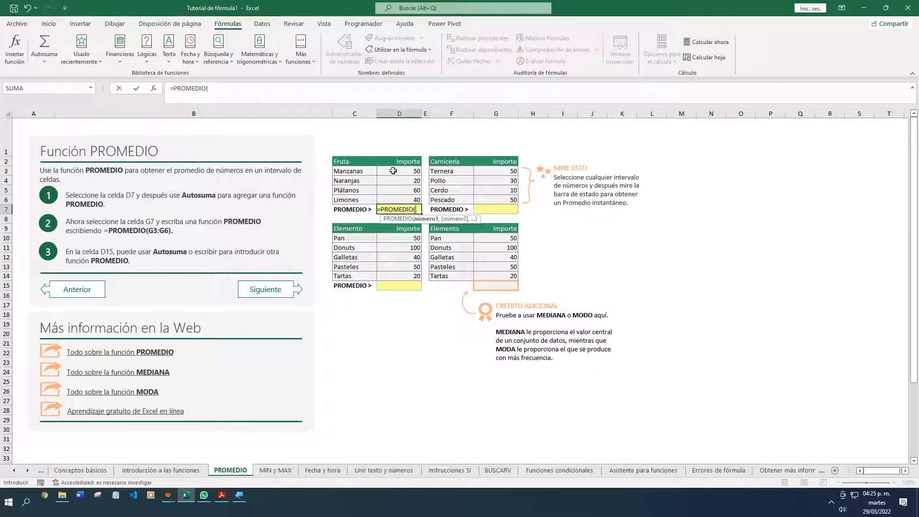
drag(393, 171, 396, 196)
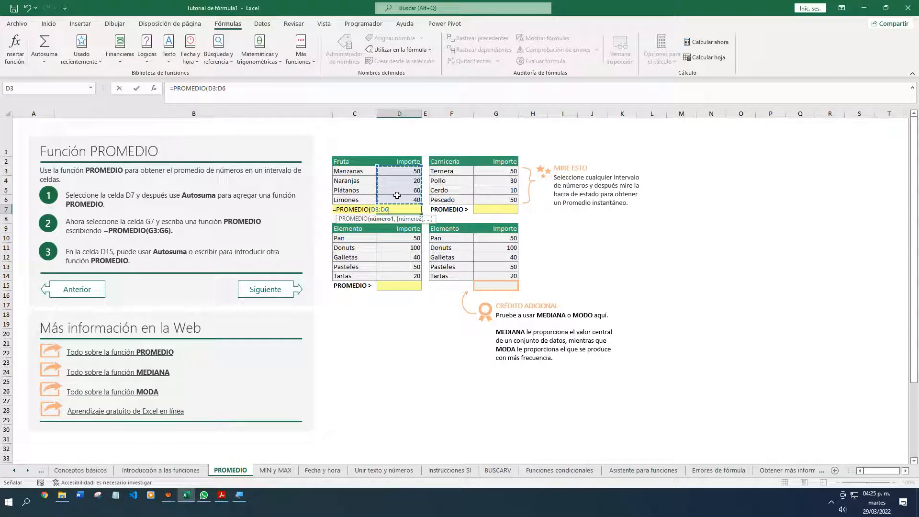
key(Return)
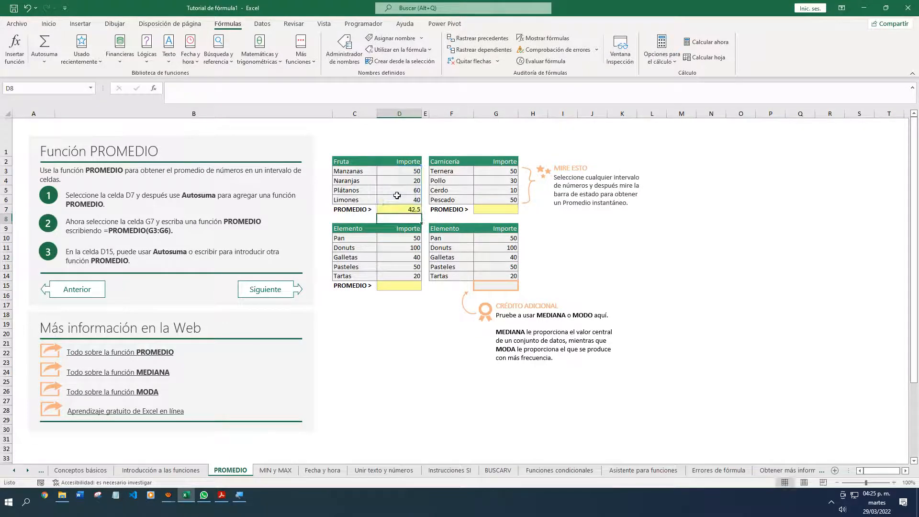
key(Up)
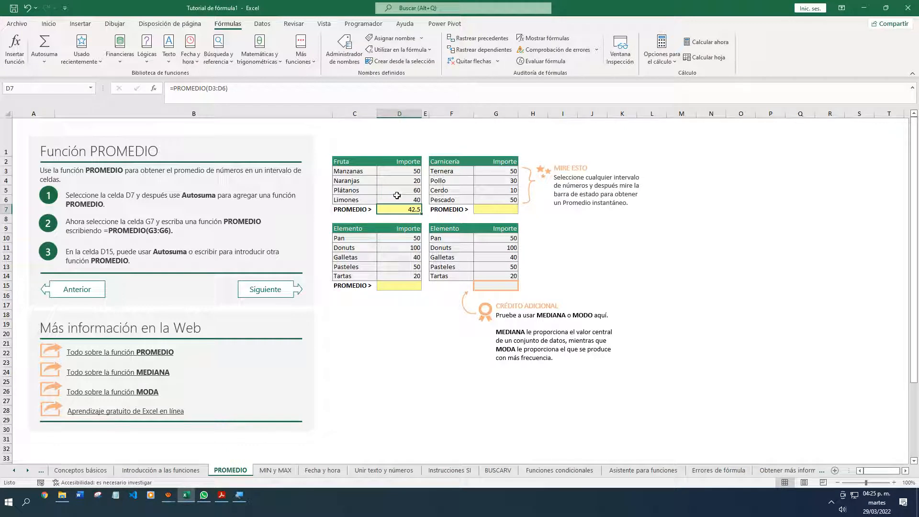
Check the instant averages of the Fruta amounts D3:D6 and the Carnicería amounts G3:G6 by selecting each range
drag(407, 172, 397, 199)
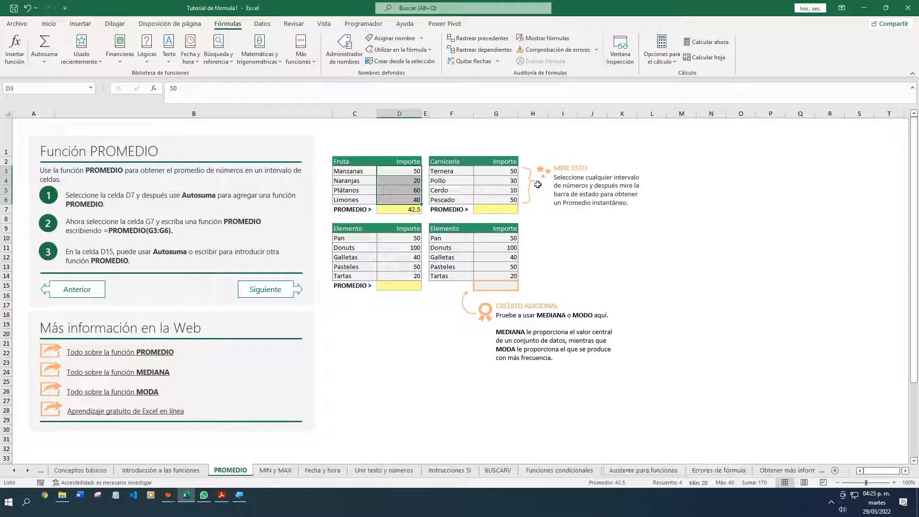
click(497, 172)
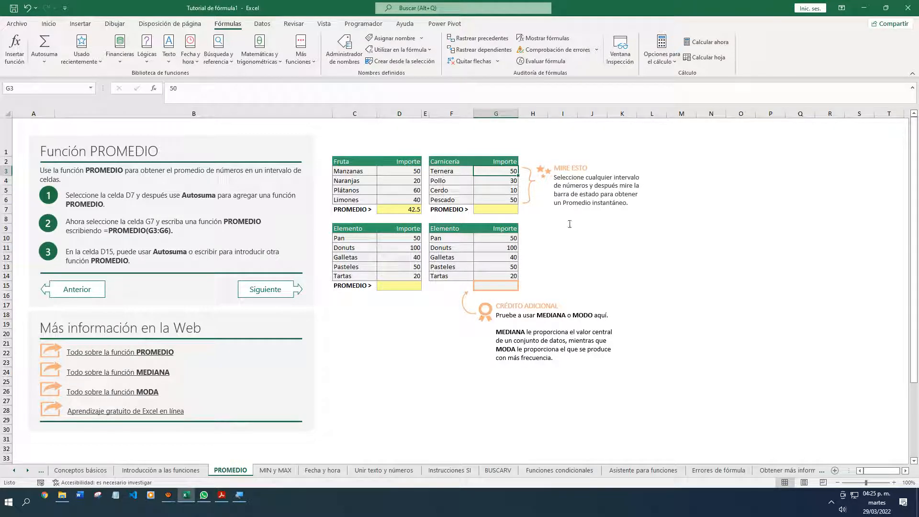
drag(496, 174, 493, 197)
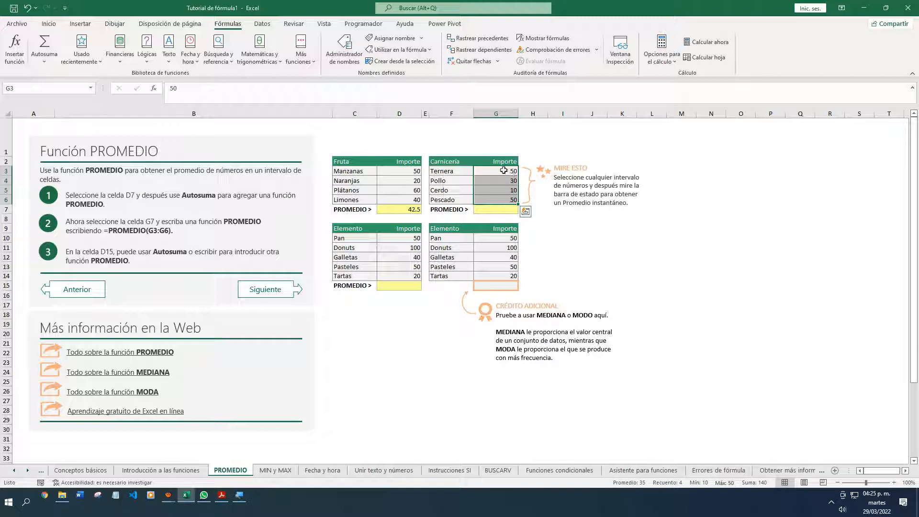
drag(505, 170, 499, 197)
click(493, 207)
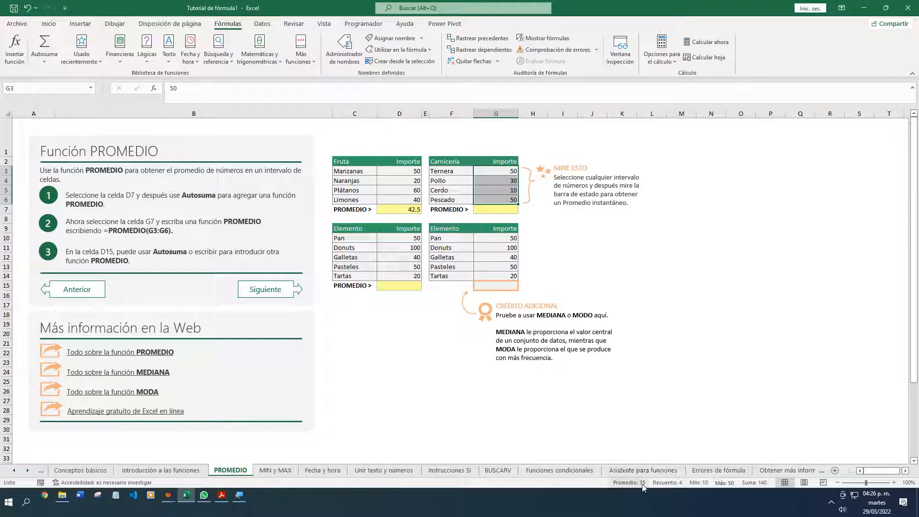
Average the Carnicería amounts in G7 with the formula =PROMEDIO(G3:G6)
click(499, 209)
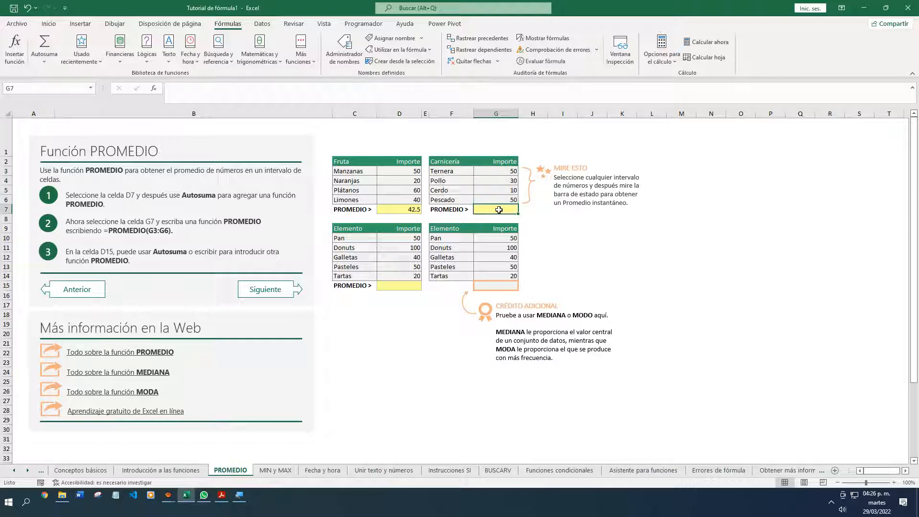
text(=prm)
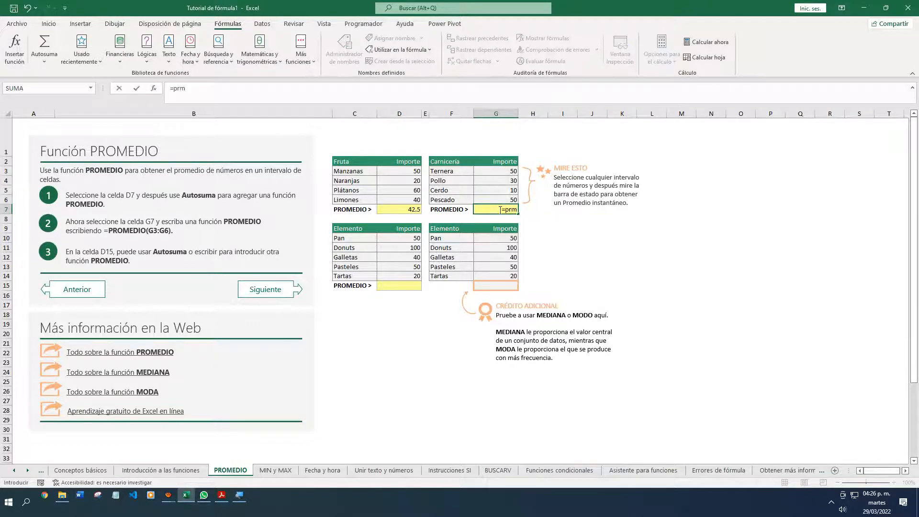
key(BackSpace)
text(ome)
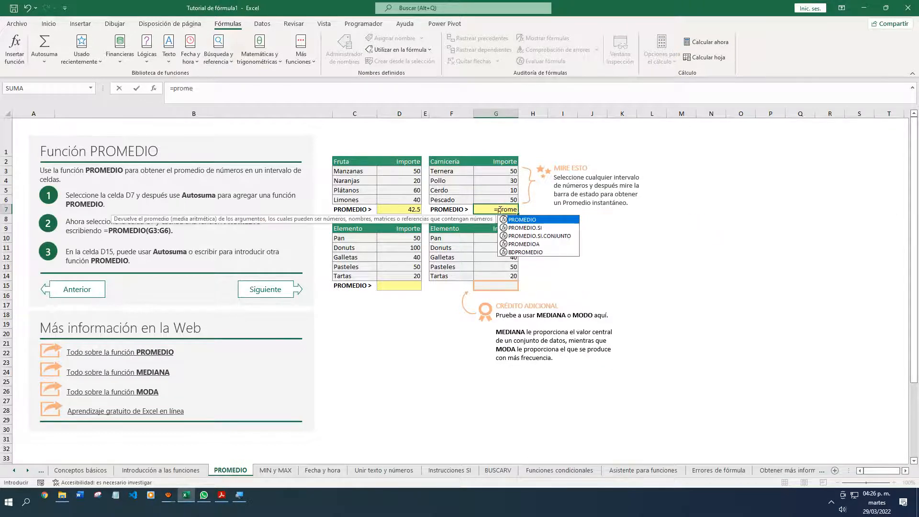
key(Tab)
drag(501, 173, 499, 196)
key(Return)
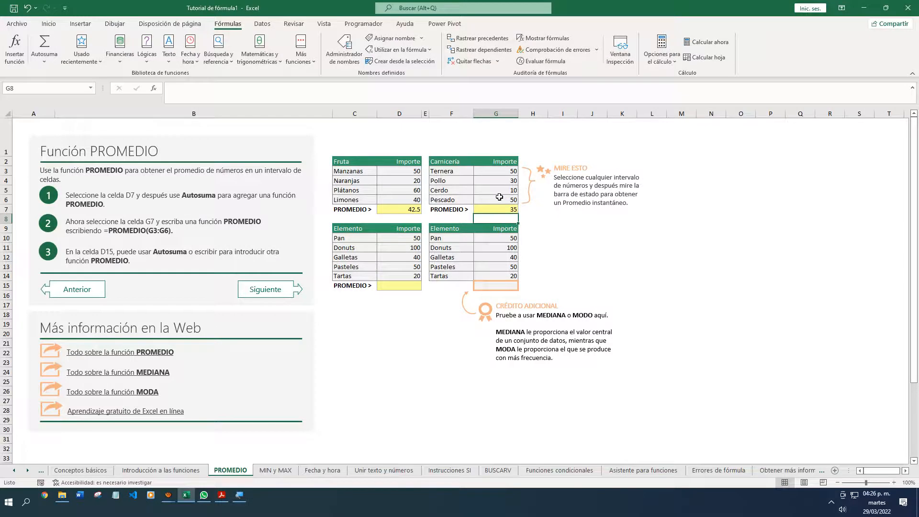
key(Up)
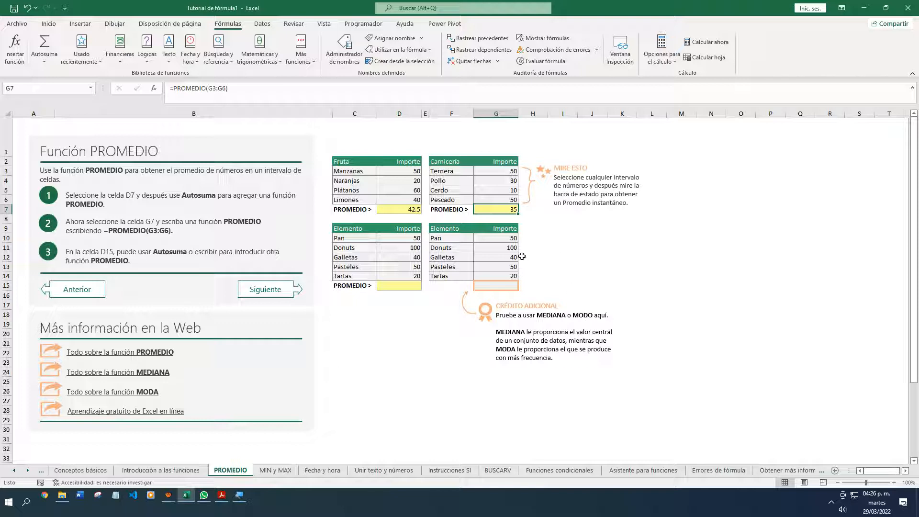
Examine the amounts G10:G14 of the second Elemento table for their central and repeated values
click(493, 238)
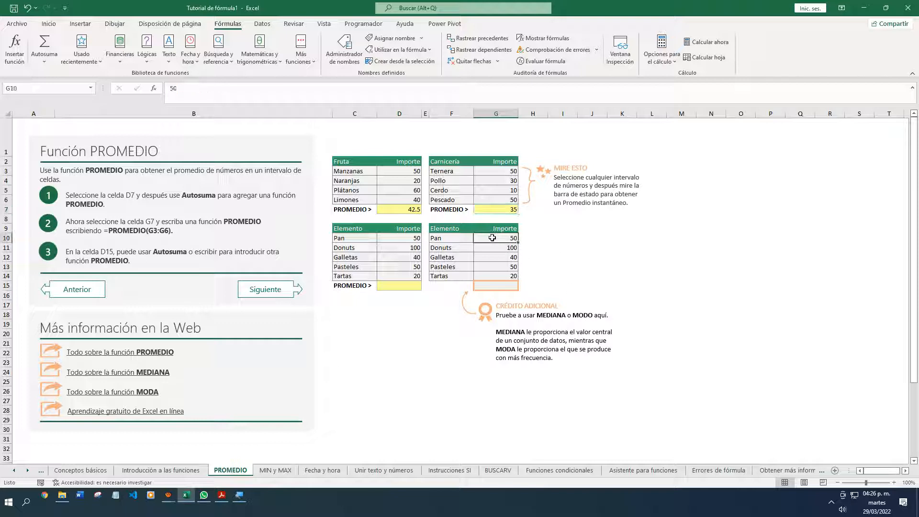
drag(492, 237, 491, 274)
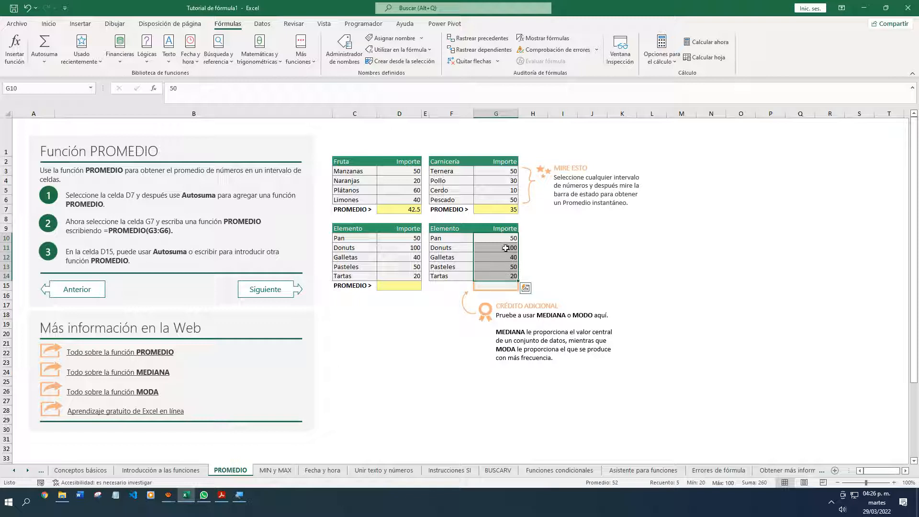
click(496, 276)
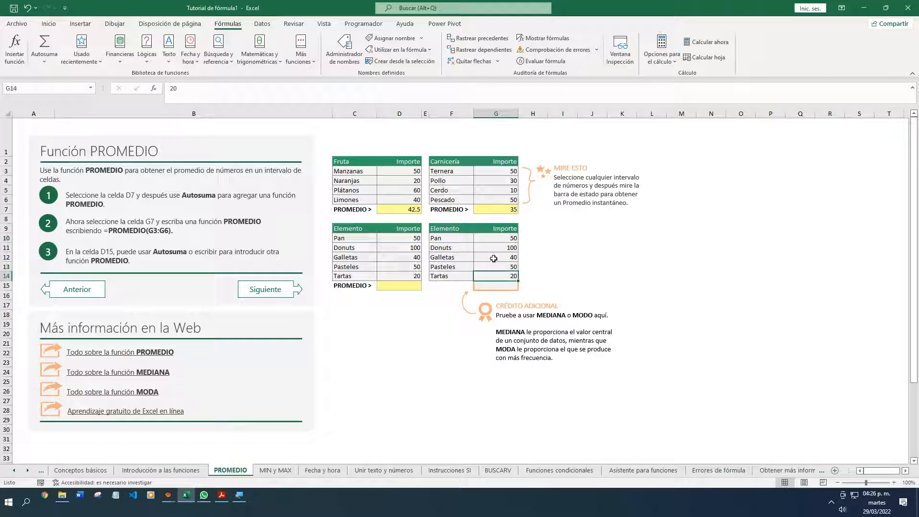
click(494, 258)
click(500, 238)
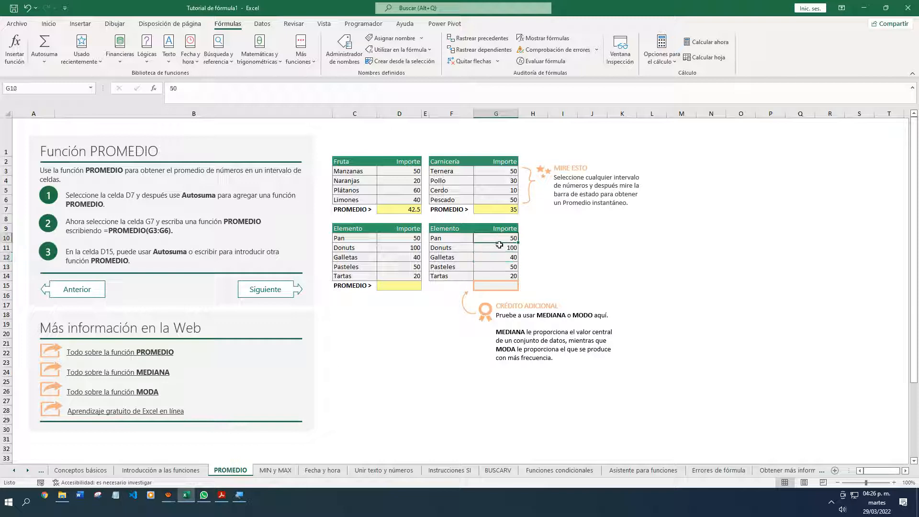
click(500, 264)
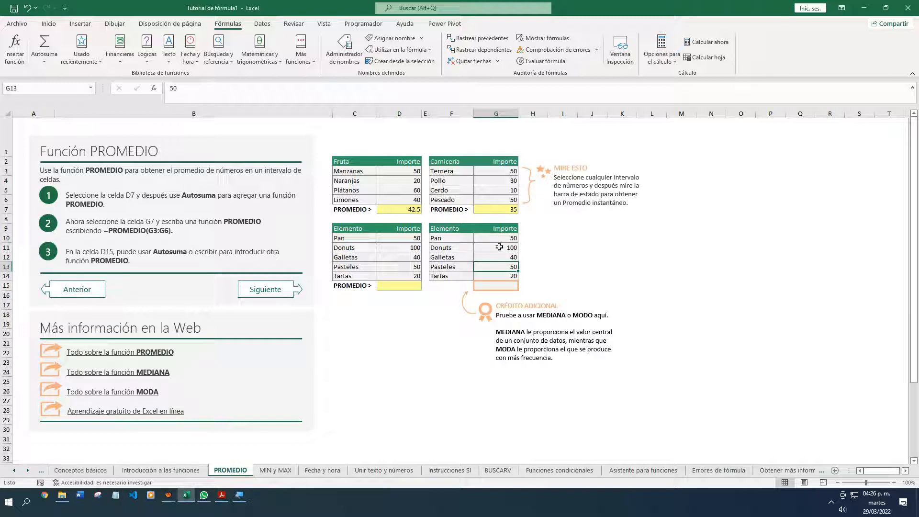
click(499, 246)
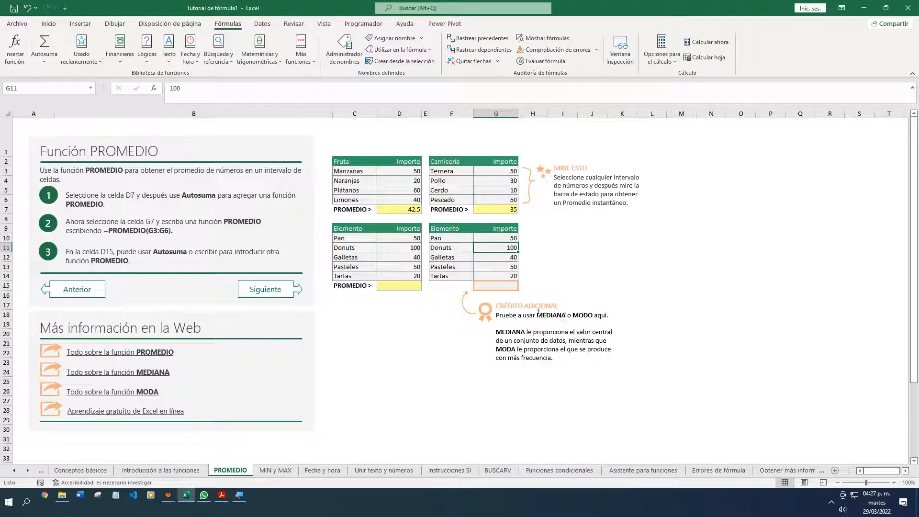
Calculate the median of the second Elemento table's amounts in G15 with the formula =MEDIANA(G10:G14)
click(503, 286)
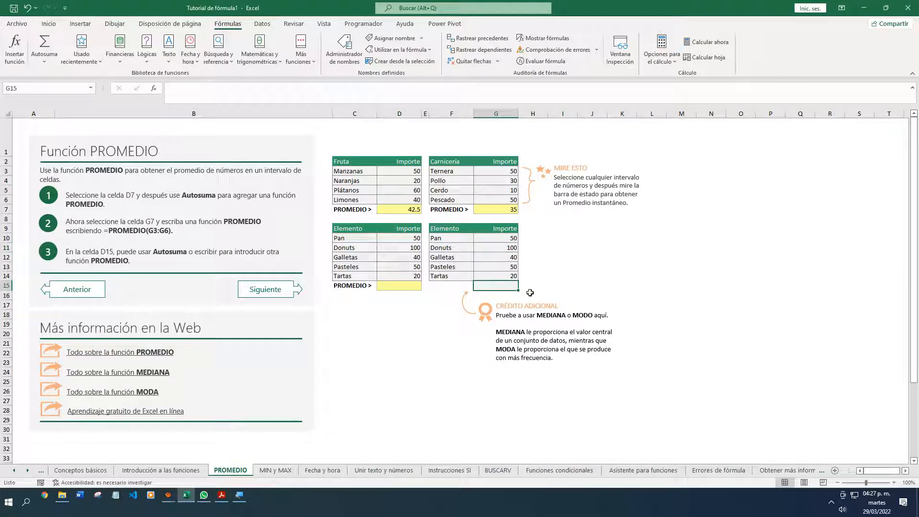
text(=medi)
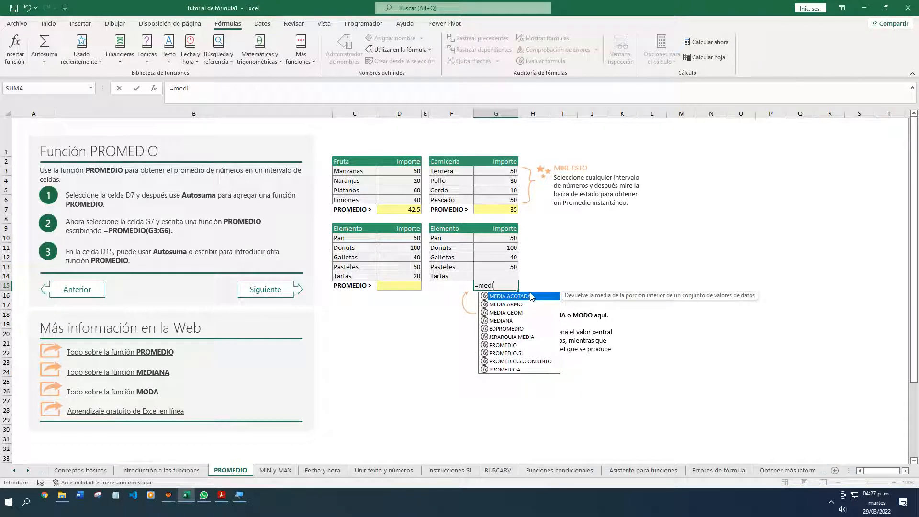
key(Down)
key(Down)
key(Down)
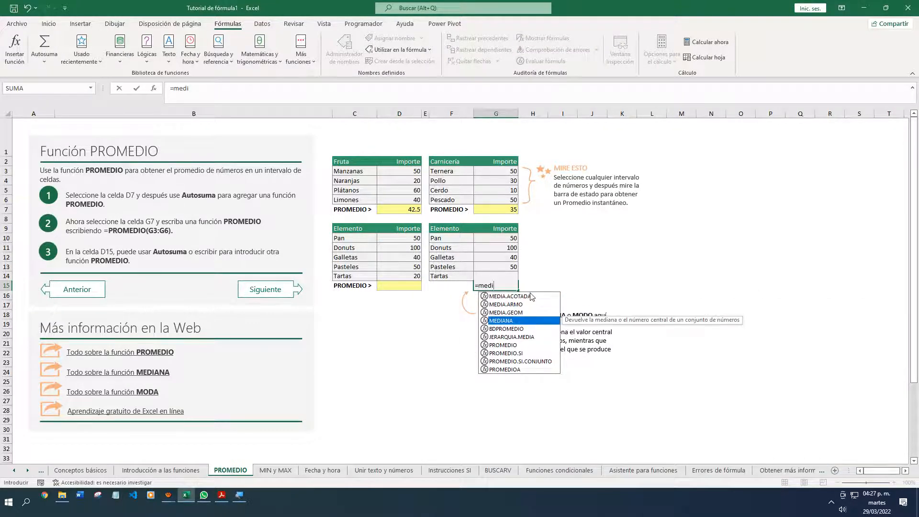
key(Tab)
click(501, 240)
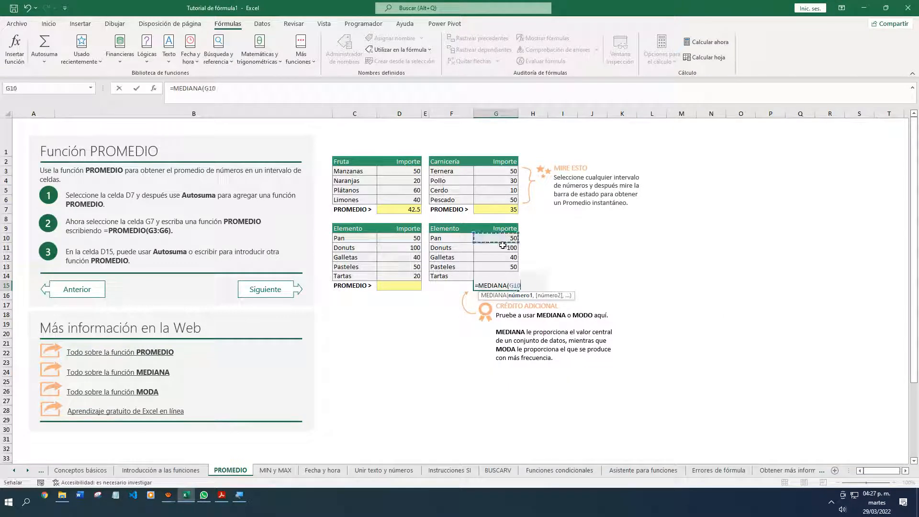
drag(501, 245, 500, 274)
key(Return)
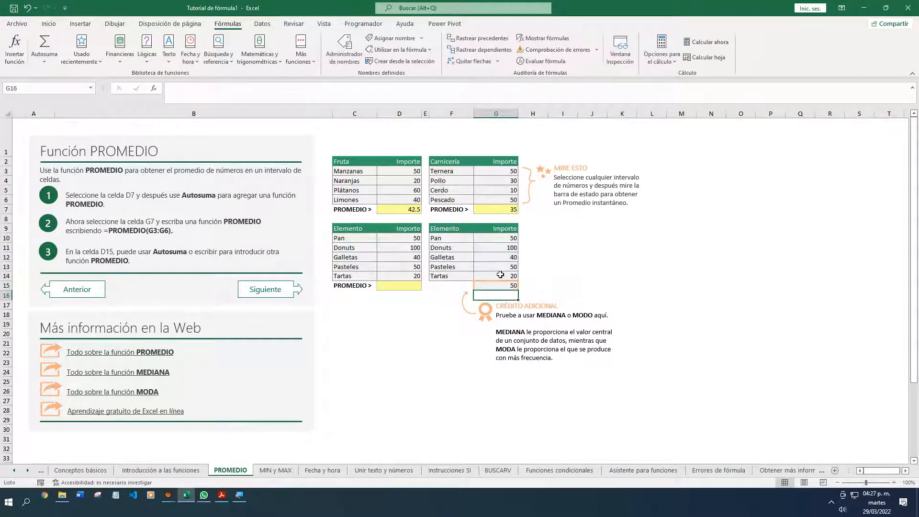
key(Up)
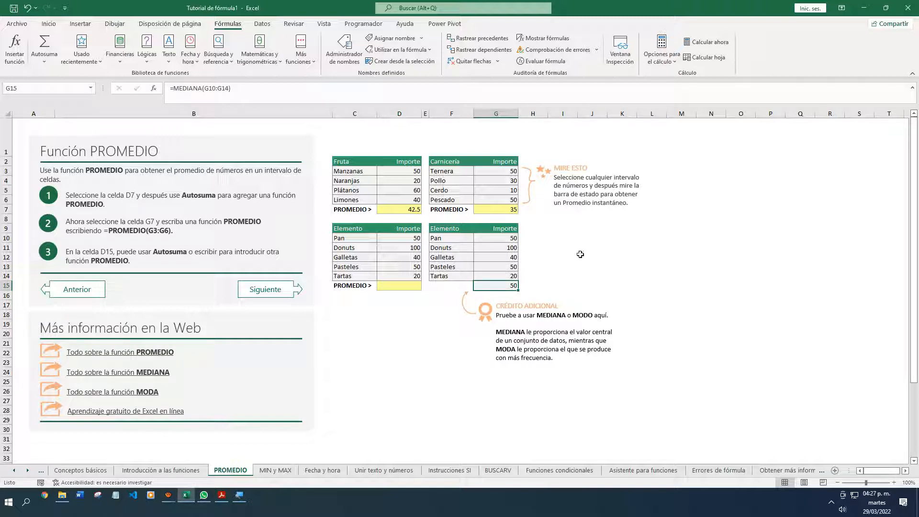
Change the second Elemento table's amounts, setting Pasteles in G13 to 60 and Pan in G10 to 10
click(495, 267)
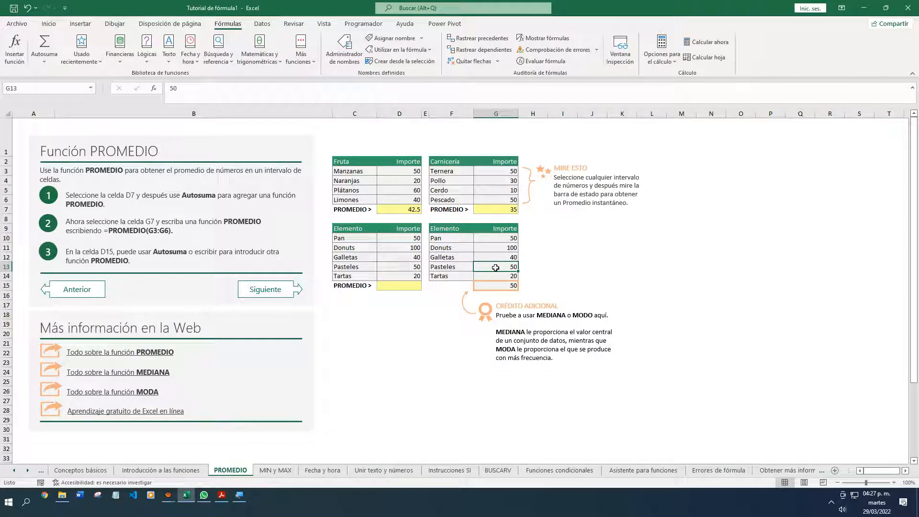
text(60)
key(Up)
key(Up)
key(Up)
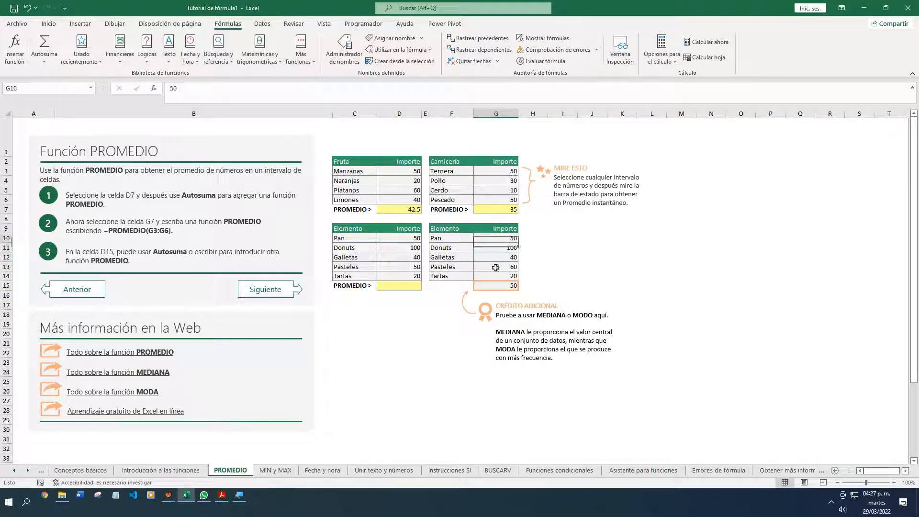
text(10)
key(Return)
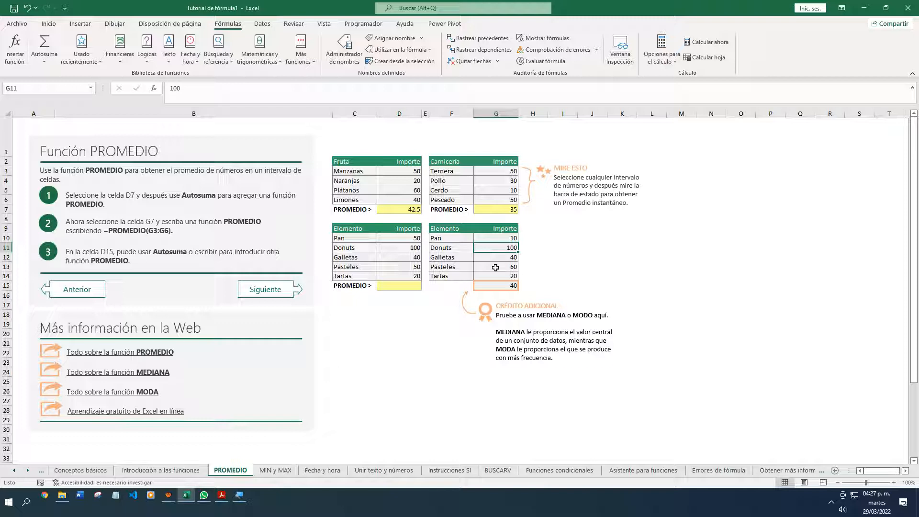
Go through the amounts in G10:G14 in ascending order to compare their central value with the median in G15
key(Down)
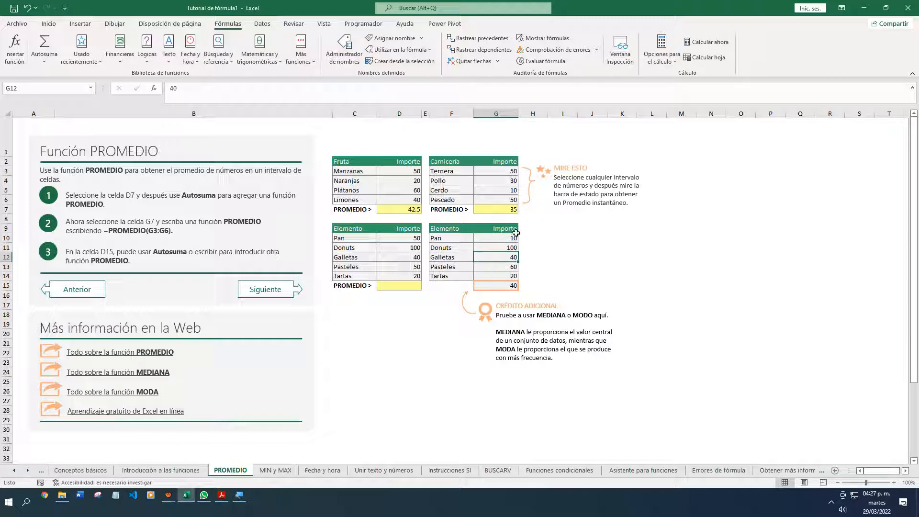
click(497, 278)
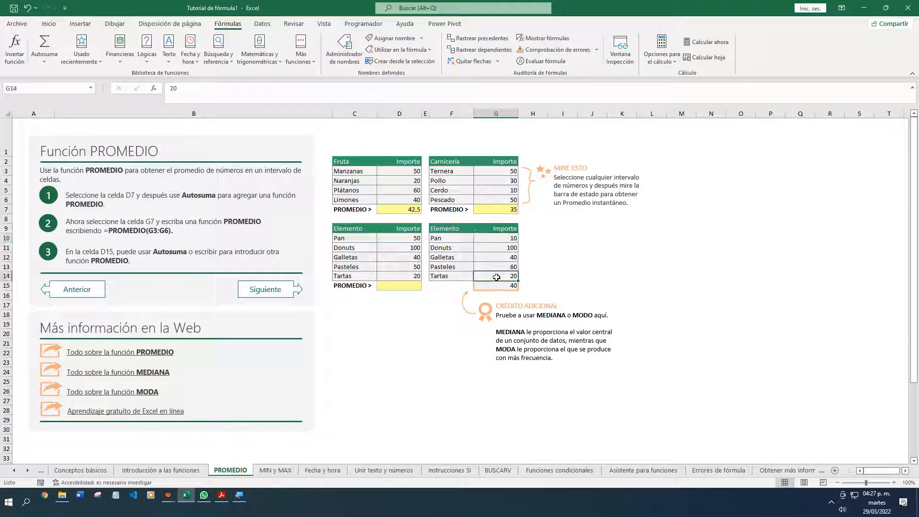
click(495, 236)
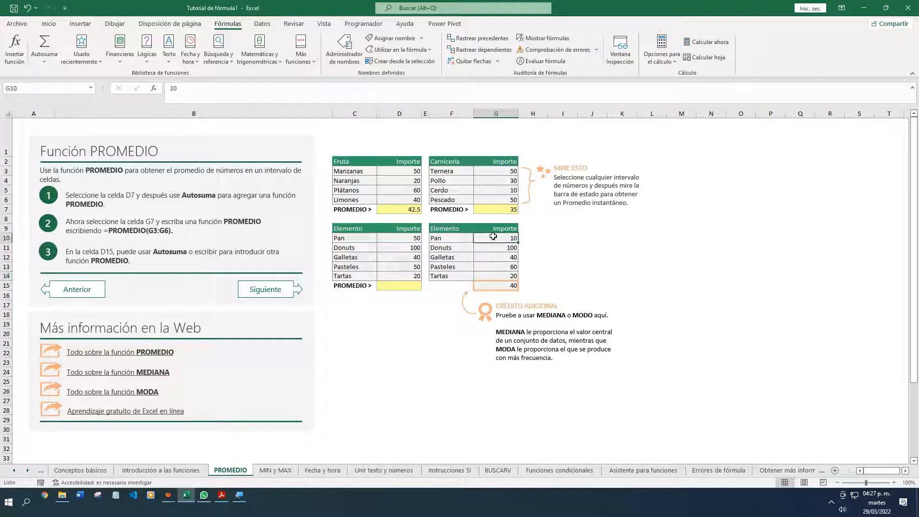
click(492, 278)
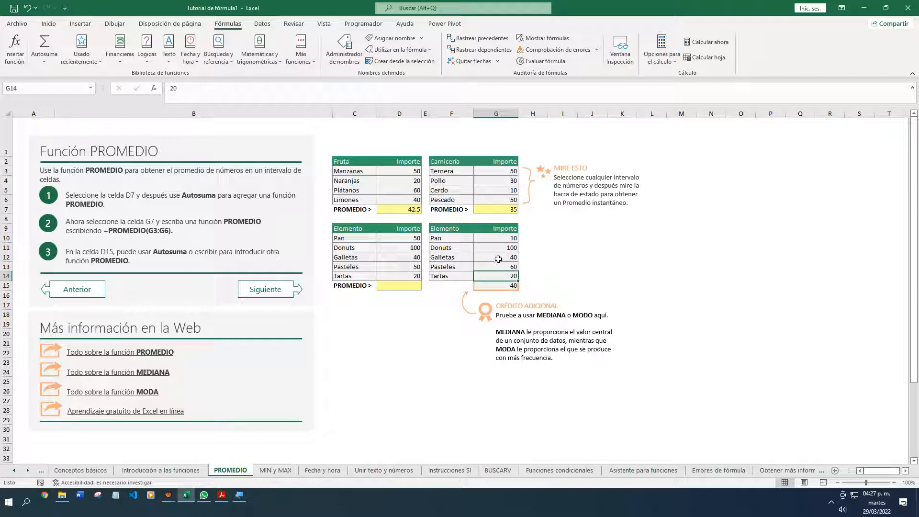
click(497, 259)
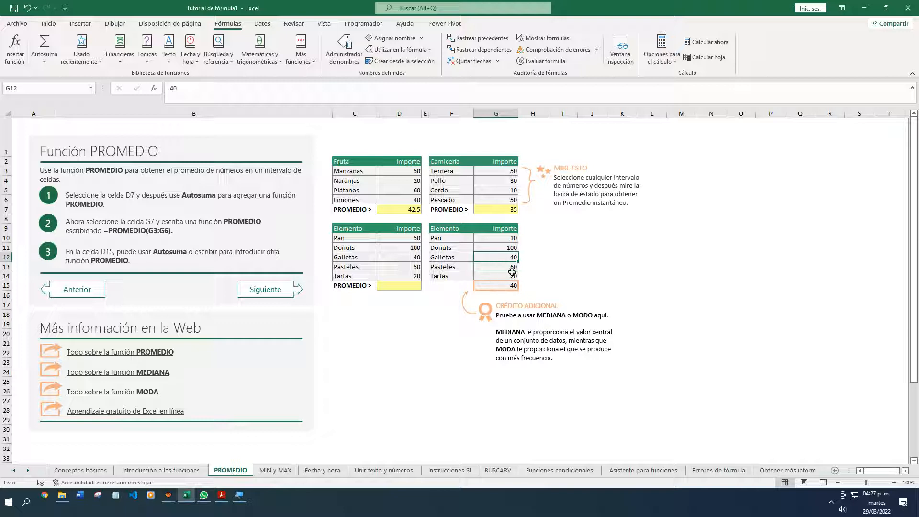
click(498, 269)
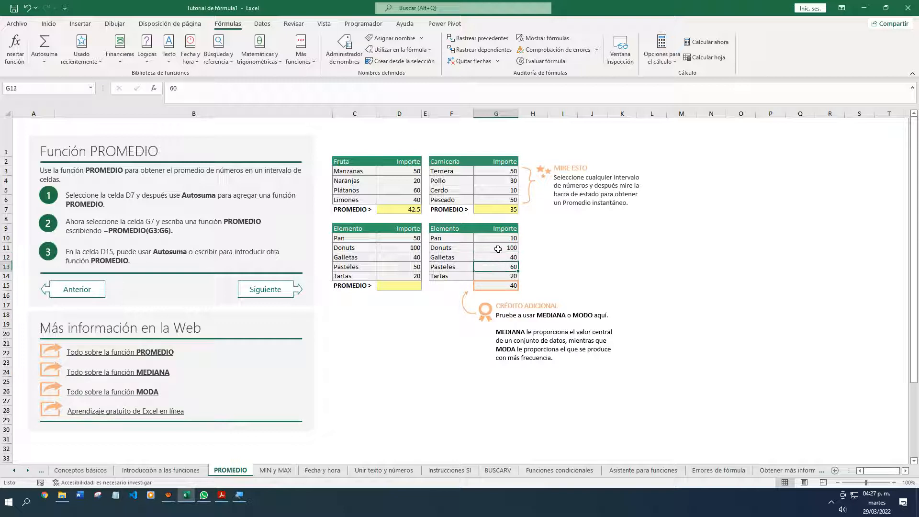
click(498, 247)
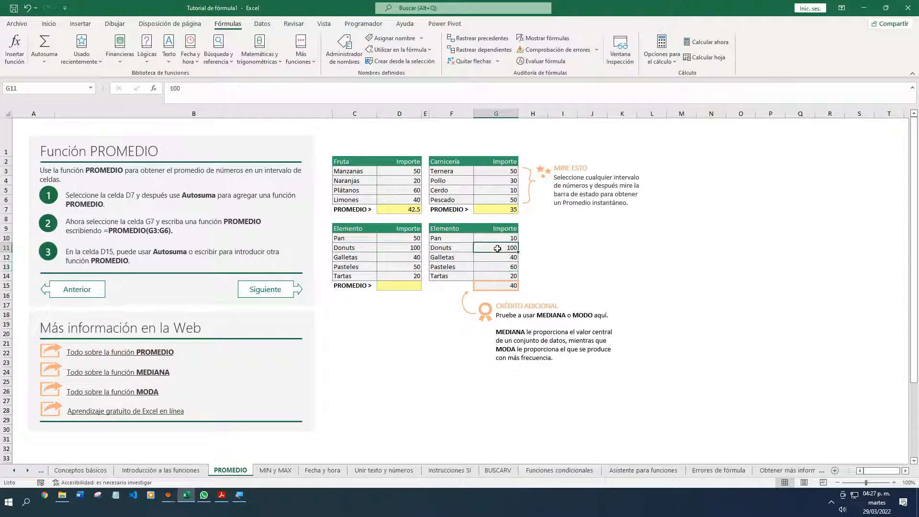
click(503, 297)
click(576, 260)
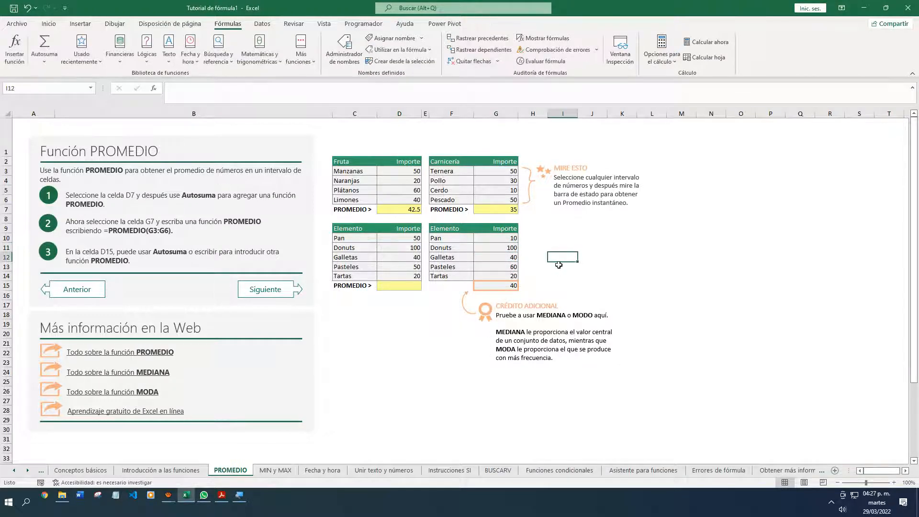
Set the second Elemento table's amounts for Pan in G10 and Pasteles in G13 to 50
click(506, 239)
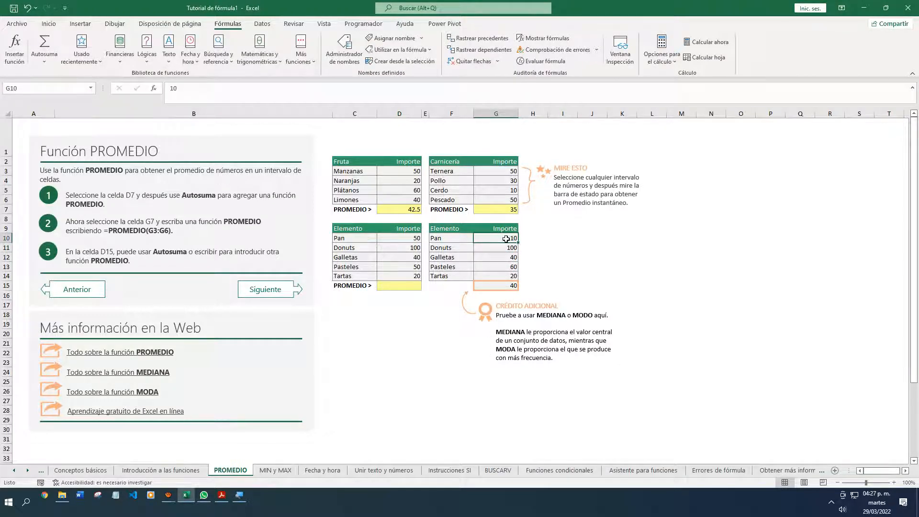
text(50)
key(Return)
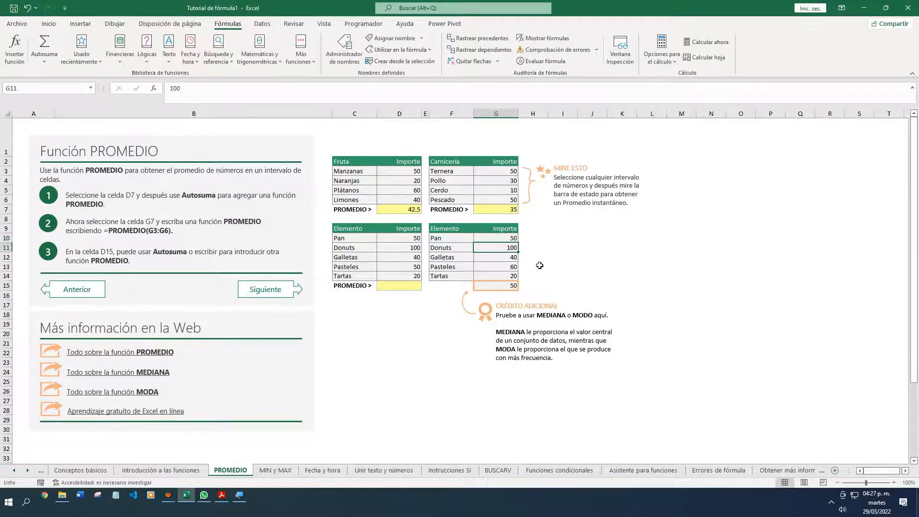
click(507, 268)
text(50)
key(Return)
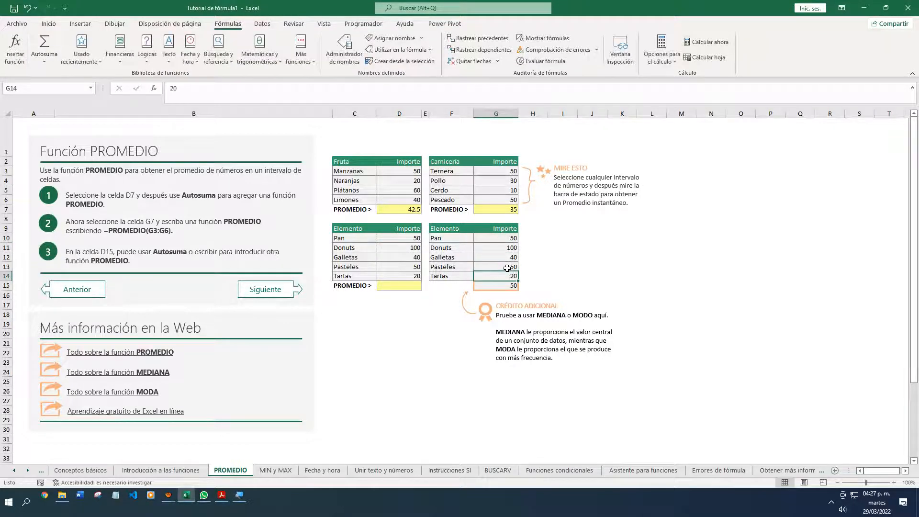
Replace the median in G15 with the mode of the second Elemento table's amounts, using the formula =MODA(G10:G14)
key(Return)
text(=)
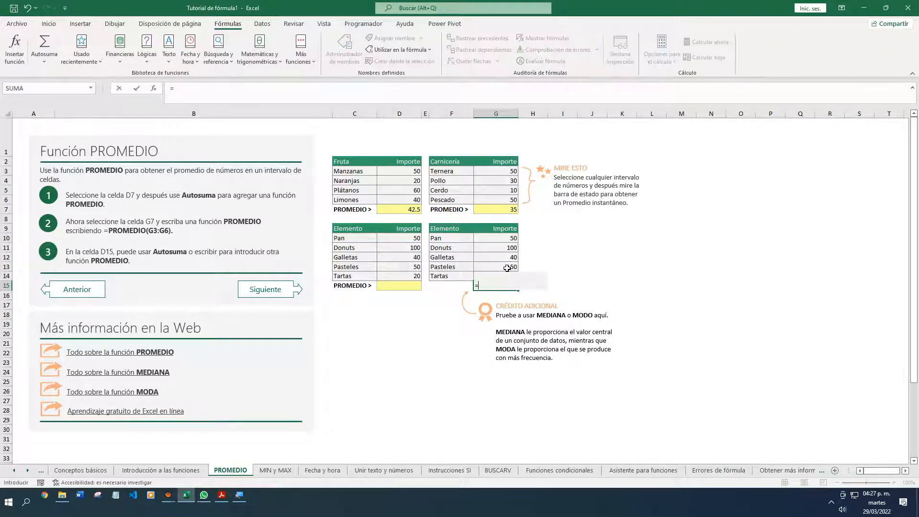
text(moda)
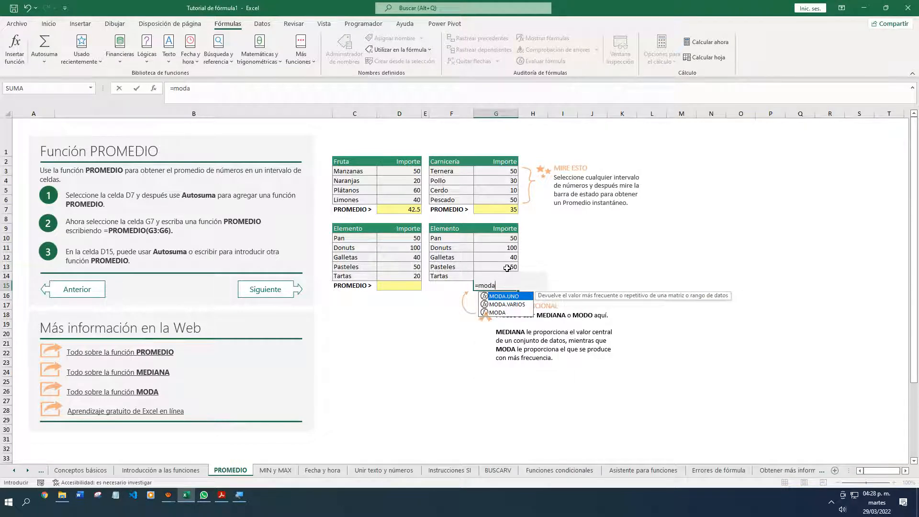
key(Tab)
key(BackSpace)
key(BackSpace)
key(BackSpace)
key(BackSpace)
key(BackSpace)
key(BackSpace)
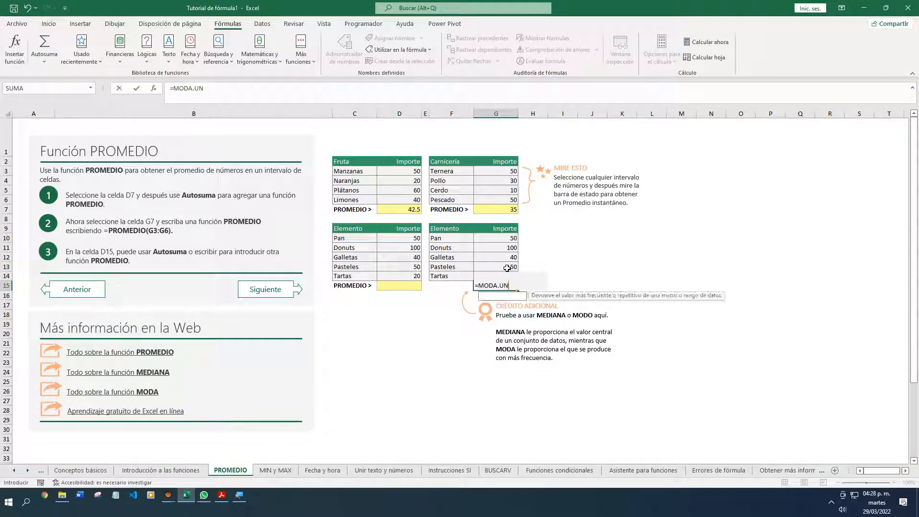
key(Down)
key(Down)
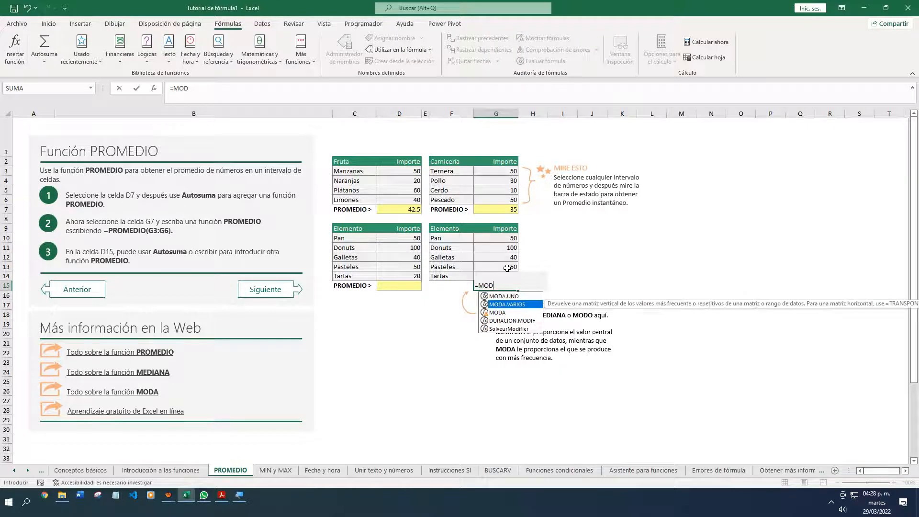
key(Tab)
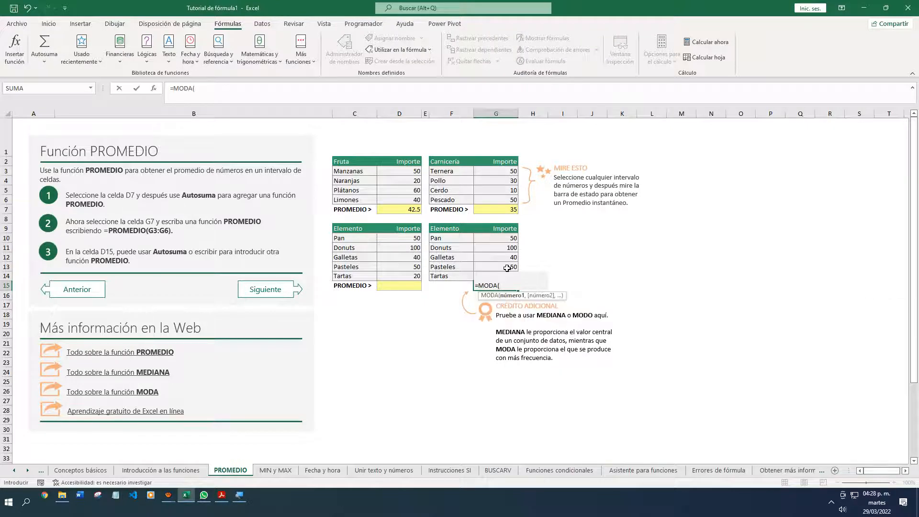
drag(490, 237, 484, 276)
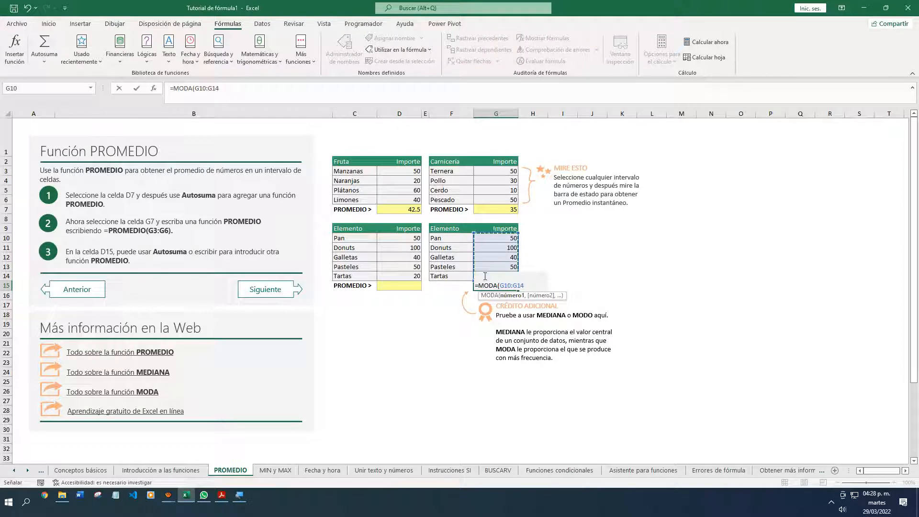
text())
key(Return)
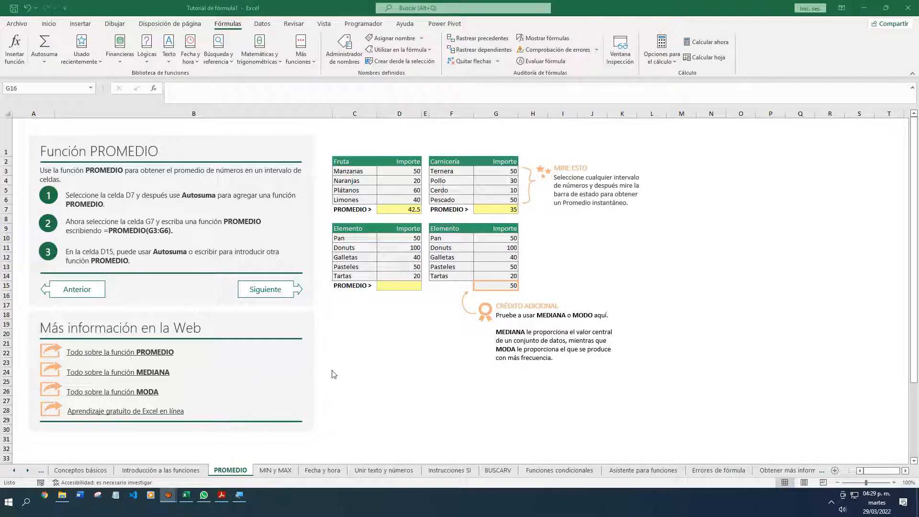
On the MIN y MAX sheet, calculate the lowest Fruta amount in D7 with the formula =MIN(D3:D6)
click(274, 473)
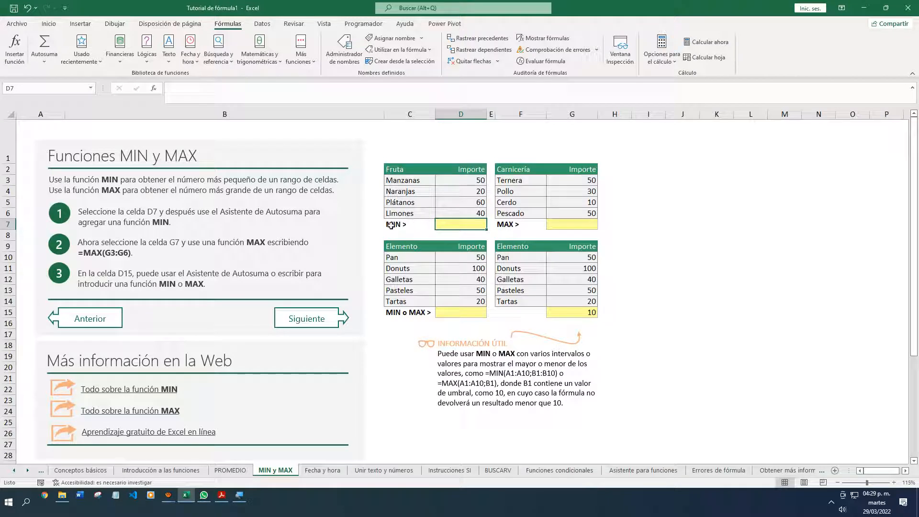
drag(459, 181, 461, 214)
click(471, 231)
text(=MIN()
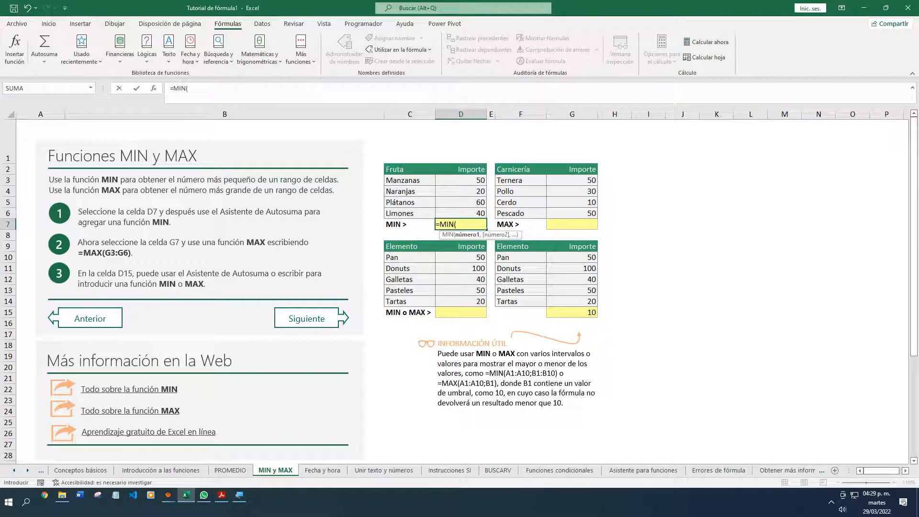
click(463, 226)
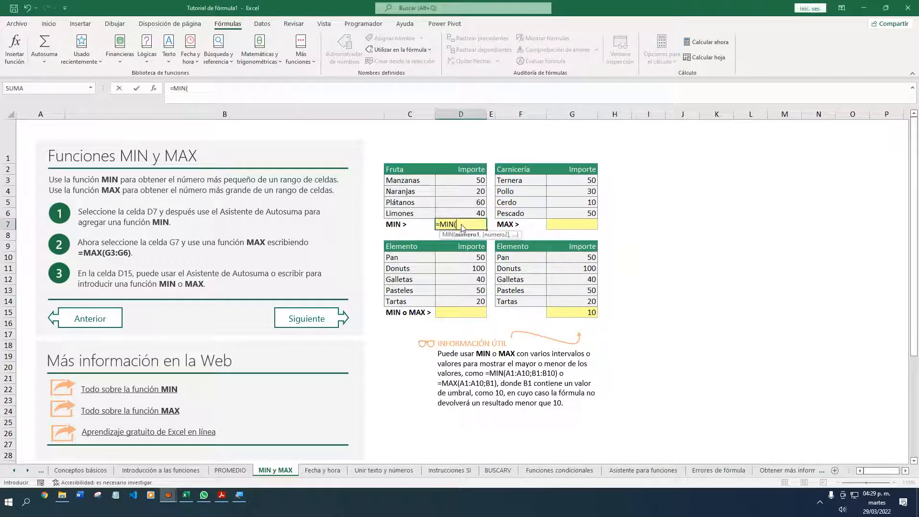
click(463, 181)
drag(464, 188, 464, 209)
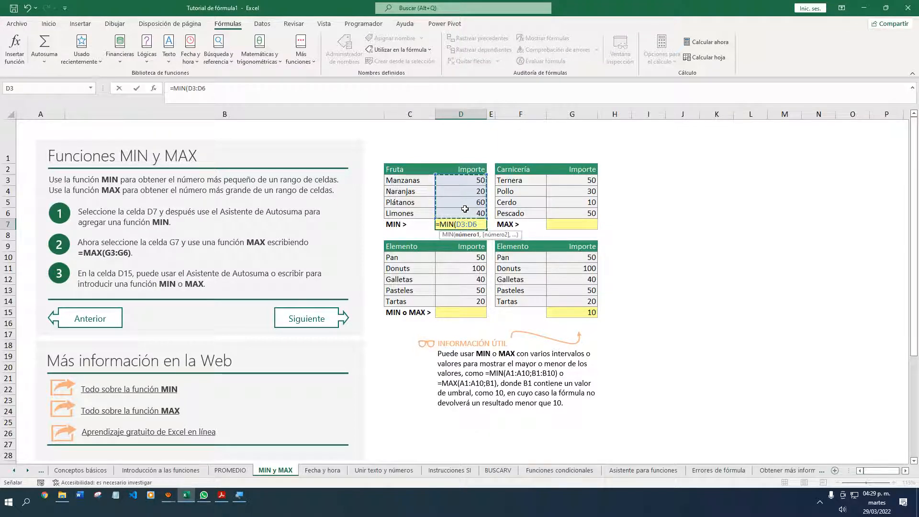
text())
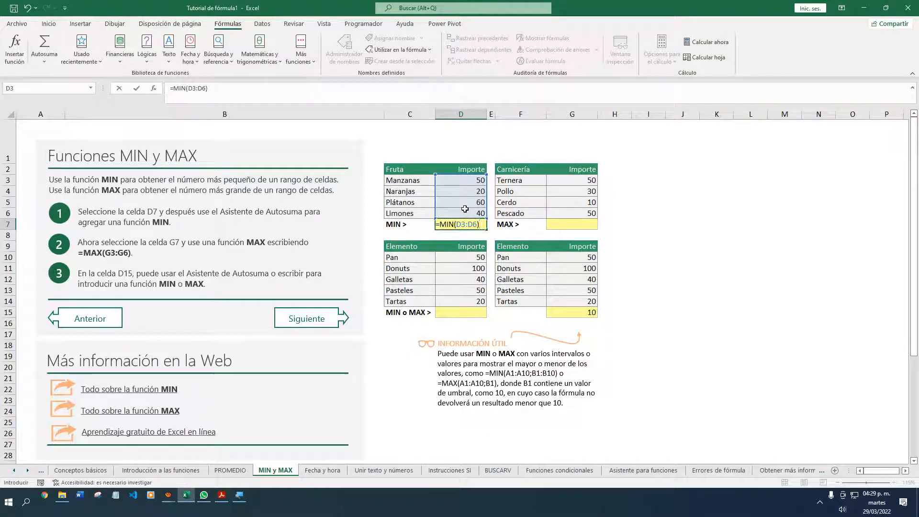
key(ctrl+Return)
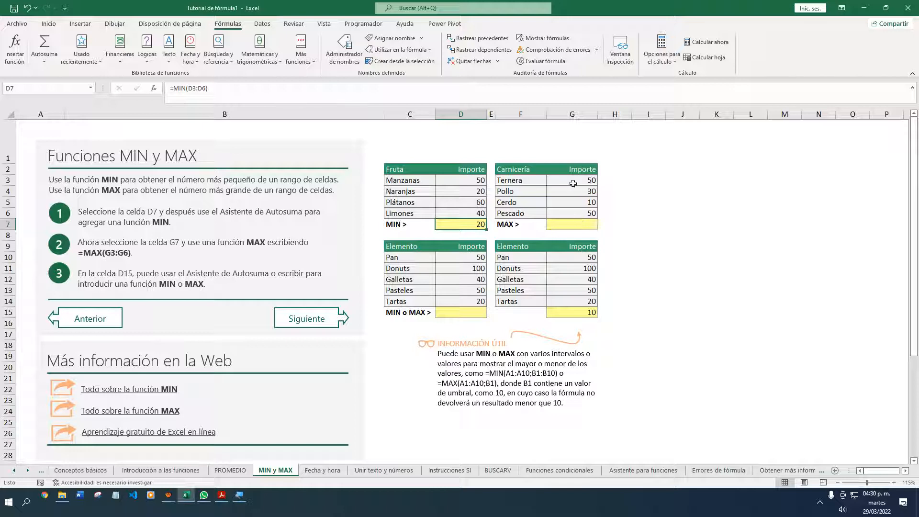
Calculate the highest Carnicería amount in G7 with the formula =MAX(G3:G6)
drag(571, 182, 571, 223)
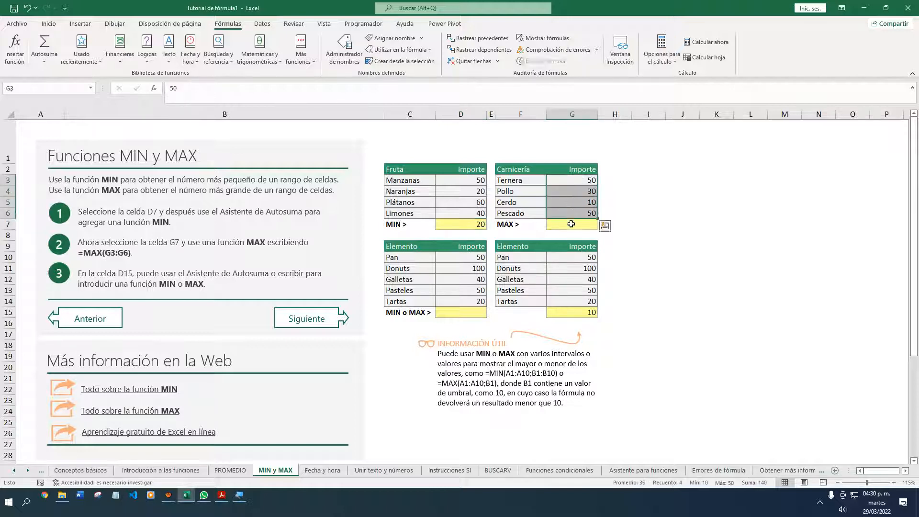
click(571, 223)
text(=max)
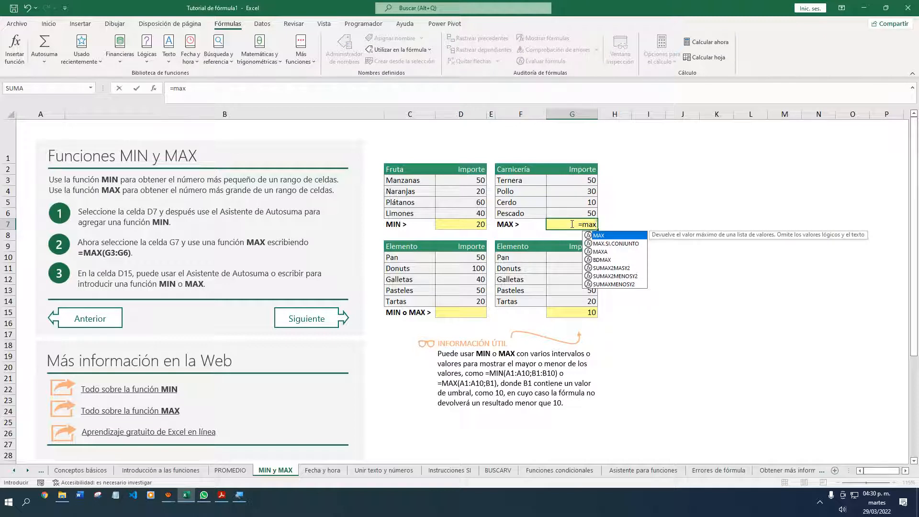
key(Tab)
drag(572, 180, 574, 210)
text())
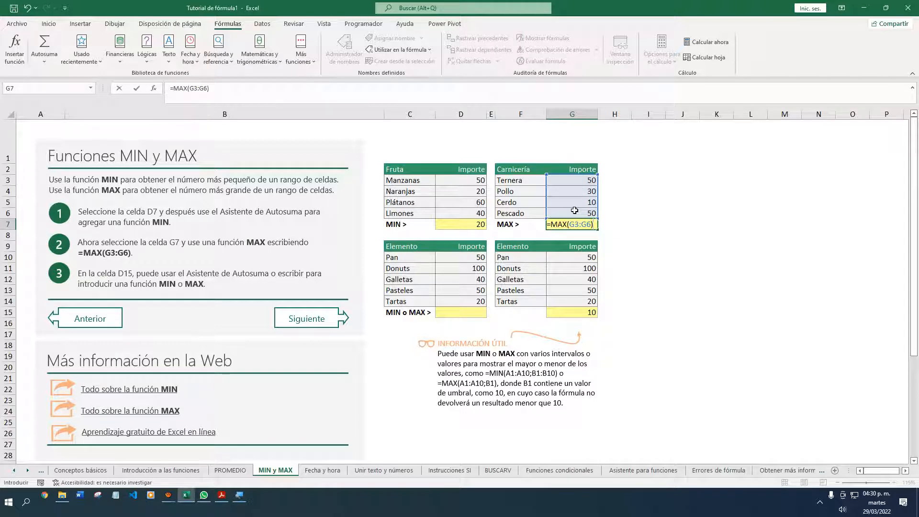
key(ctrl+Return)
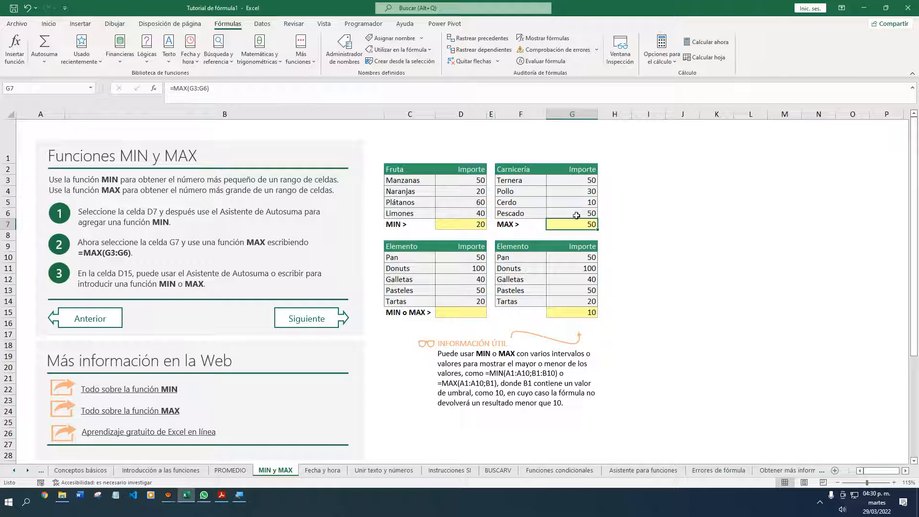
Check the quick maximum and minimum of the Carnicería amounts G3:G6 and the Fruta amounts D3:D6 without a formula
click(580, 181)
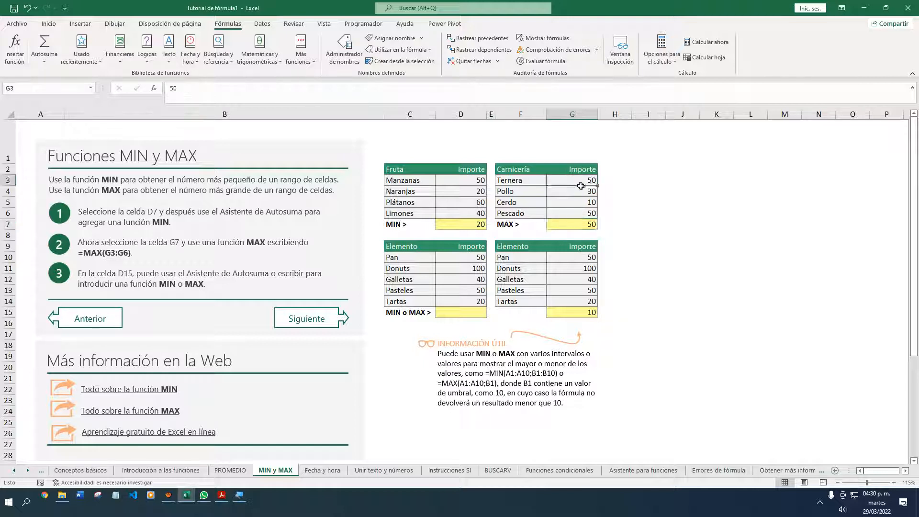
key(shift+Down)
key(shift+Down)
key(shift+Down)
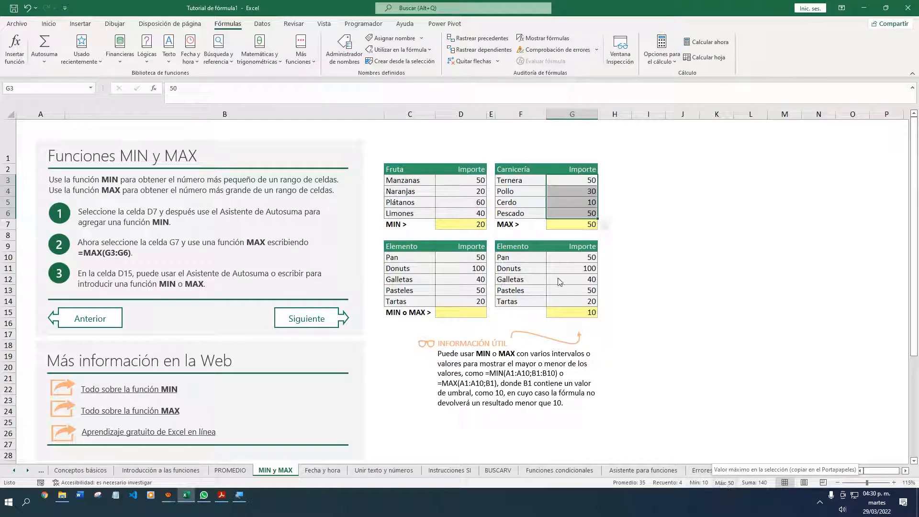
drag(456, 181, 460, 213)
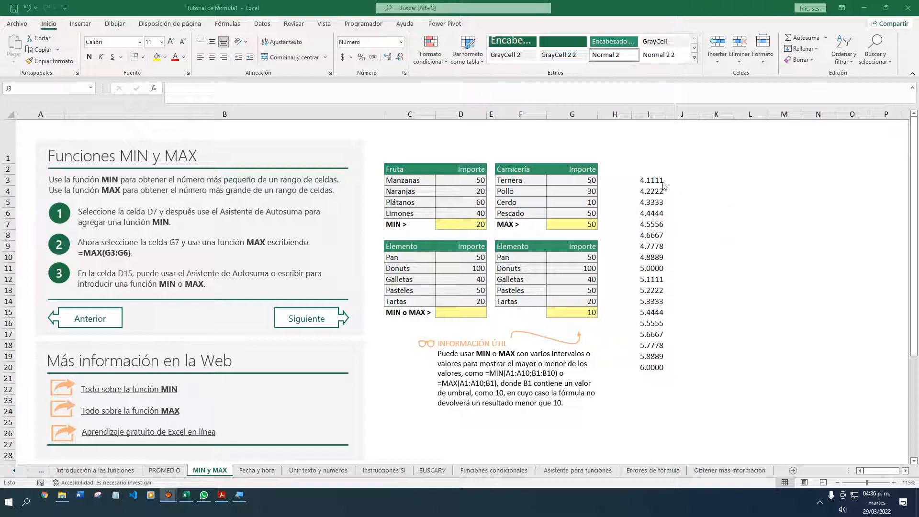
Round the first value of the decimal list, I3, to two decimals in J3 with the formula =REDONDEAR(I3,2)
click(647, 180)
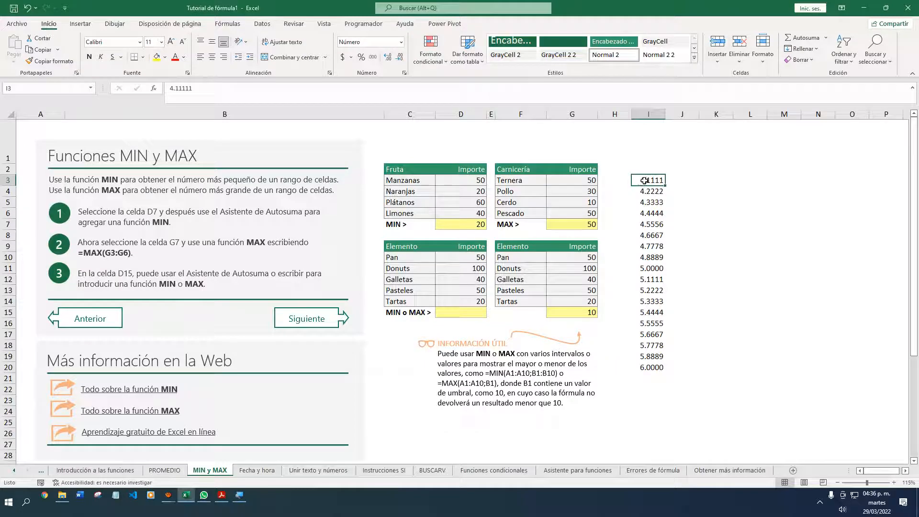
click(689, 178)
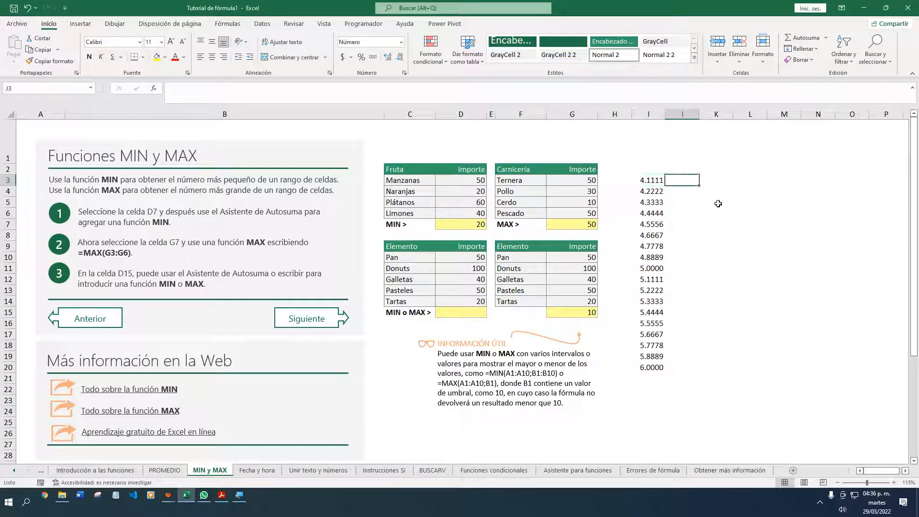
text(=rd)
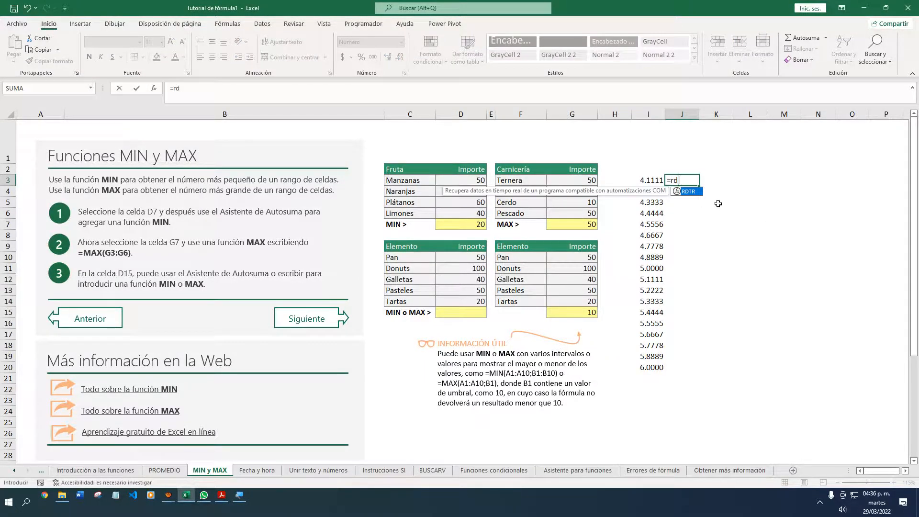
key(BackSpace)
text(edo)
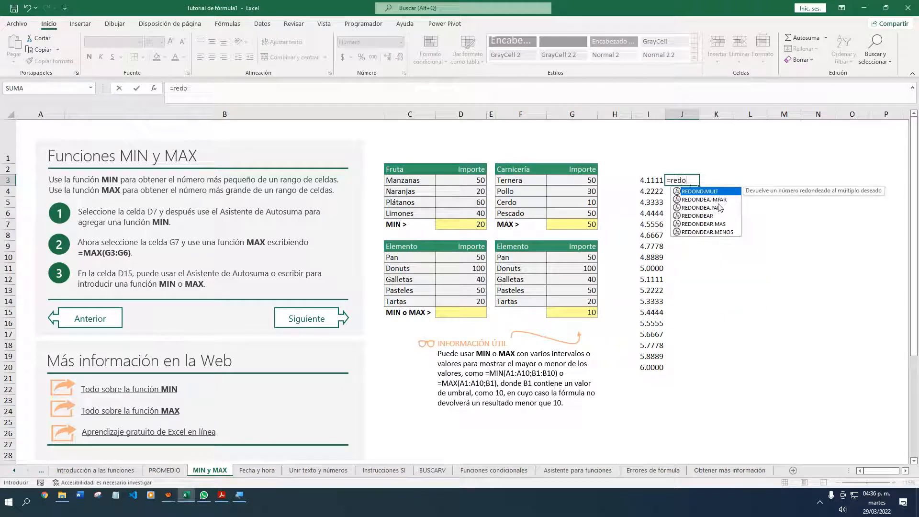
key(Down)
key(Down)
key(Down)
key(Tab)
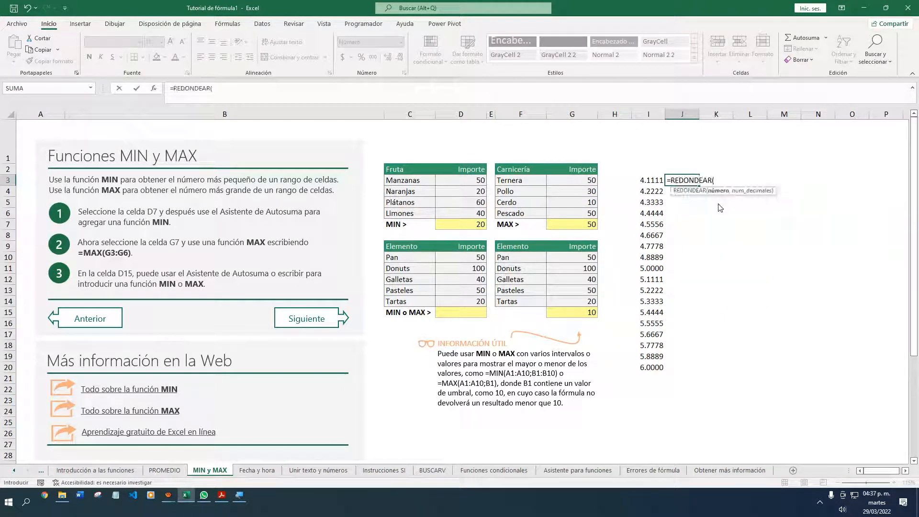
key(Left)
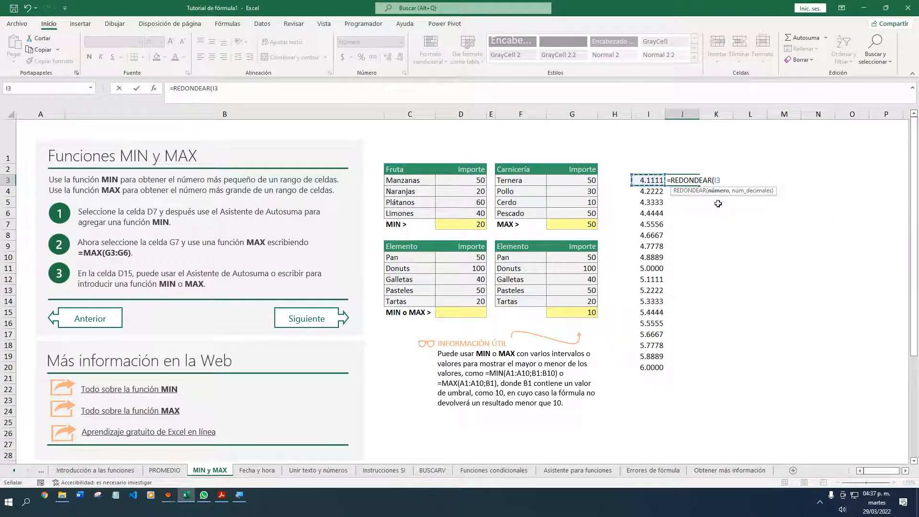
text(,)
text(2))
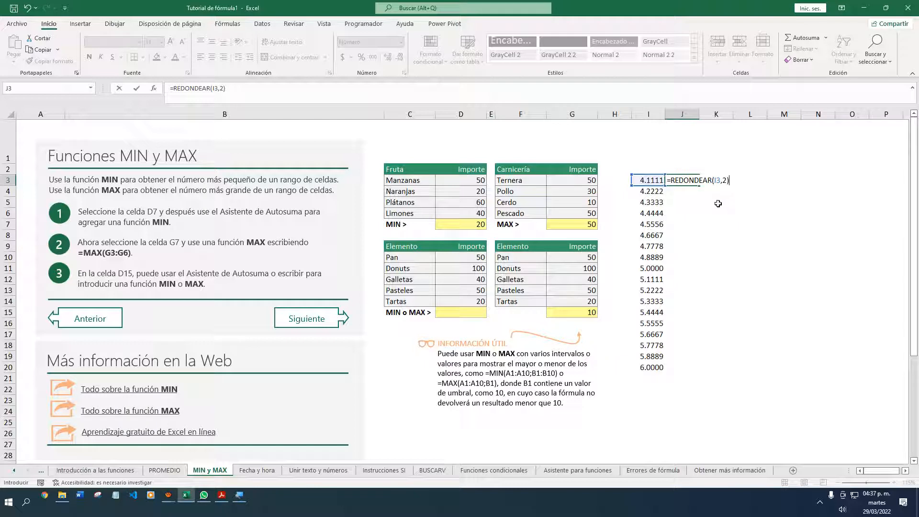
key(Return)
Fill the rounding formula from J3 down to J20 and check the copied formula in J6
key(Up)
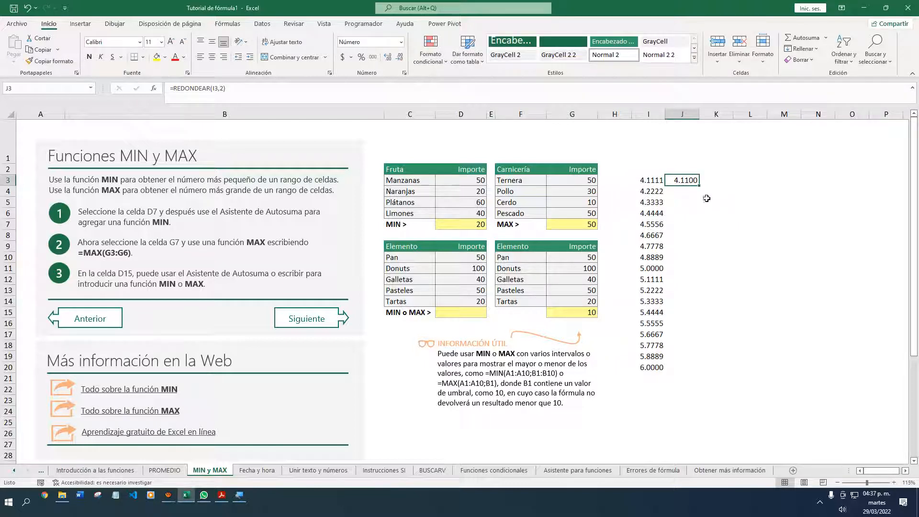
double_click(699, 186)
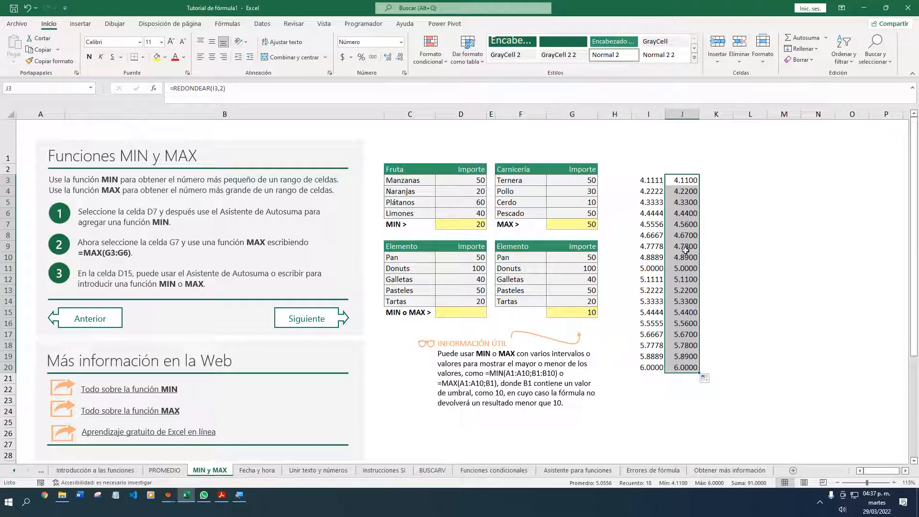
click(687, 213)
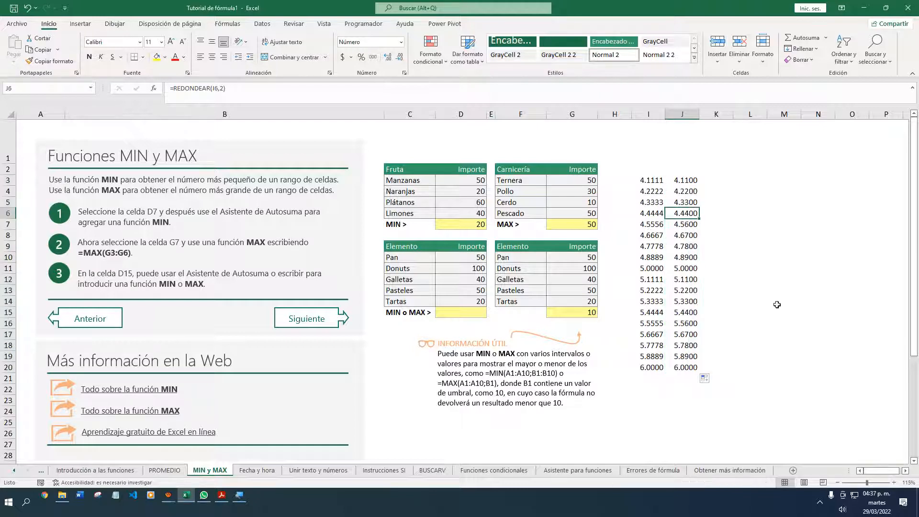
Examine the copied rounding formulas in the first rows of column J, down to J7
key(Up)
key(Down)
key(Down)
key(Up)
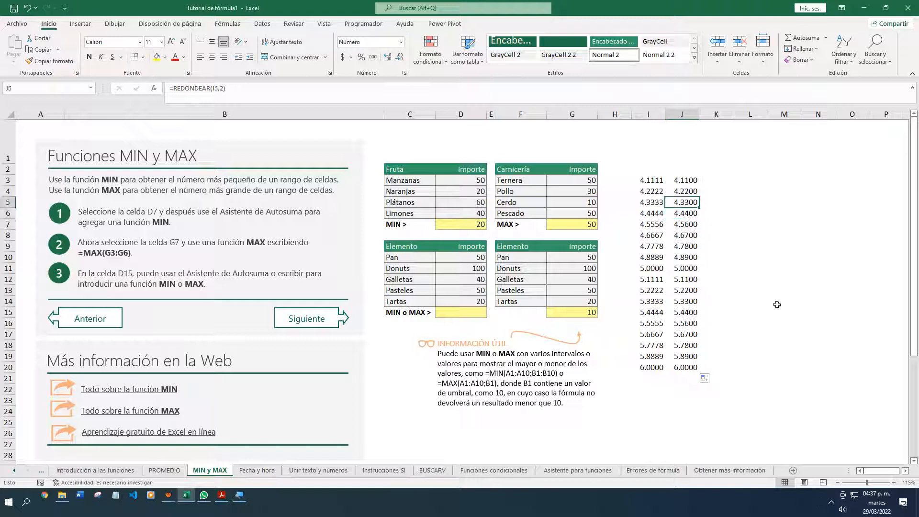
key(Down)
key(Up)
key(Up)
key(Up)
key(Up)
key(Down)
key(Down)
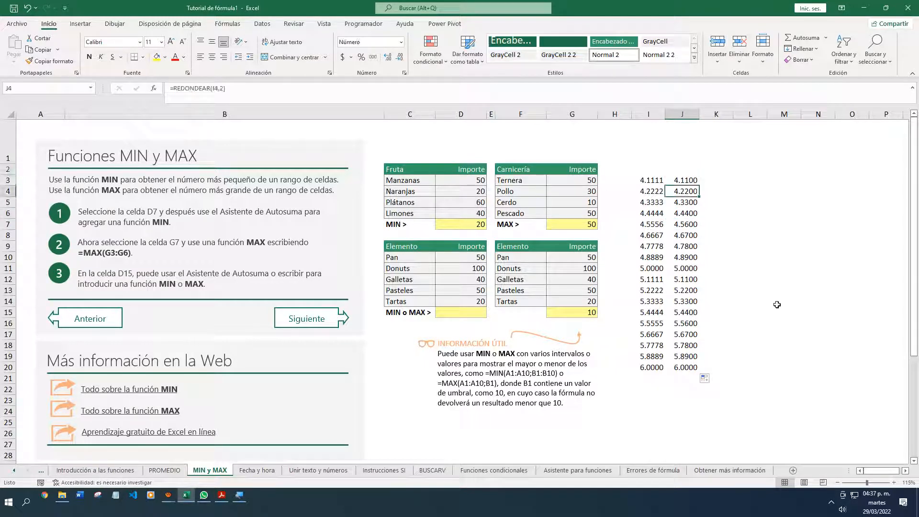
key(Down)
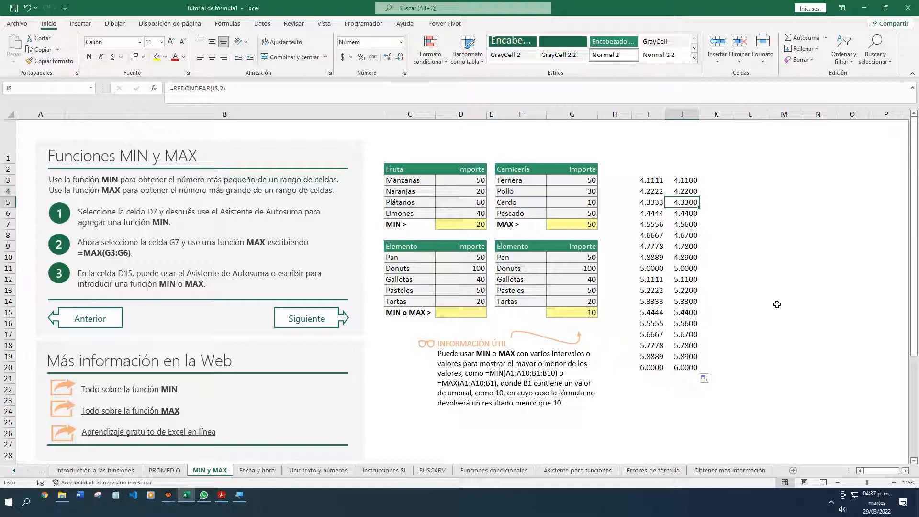
key(Down)
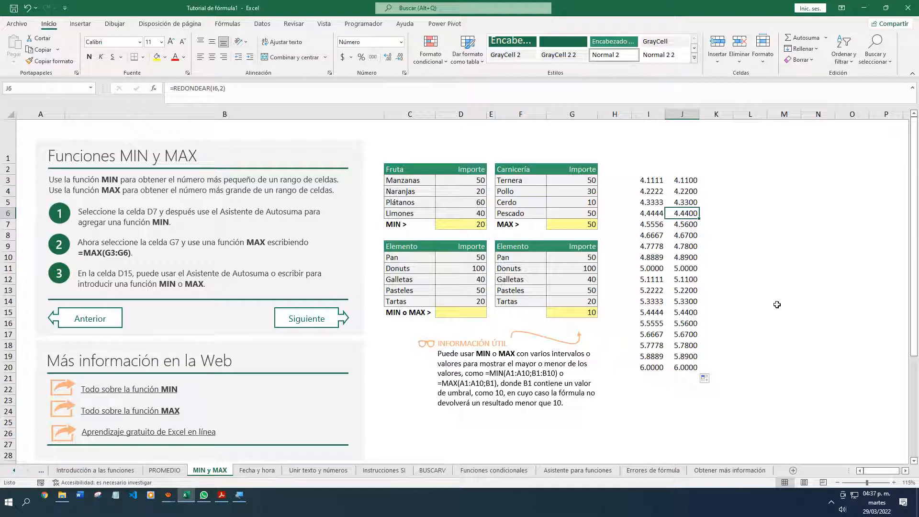
key(Down)
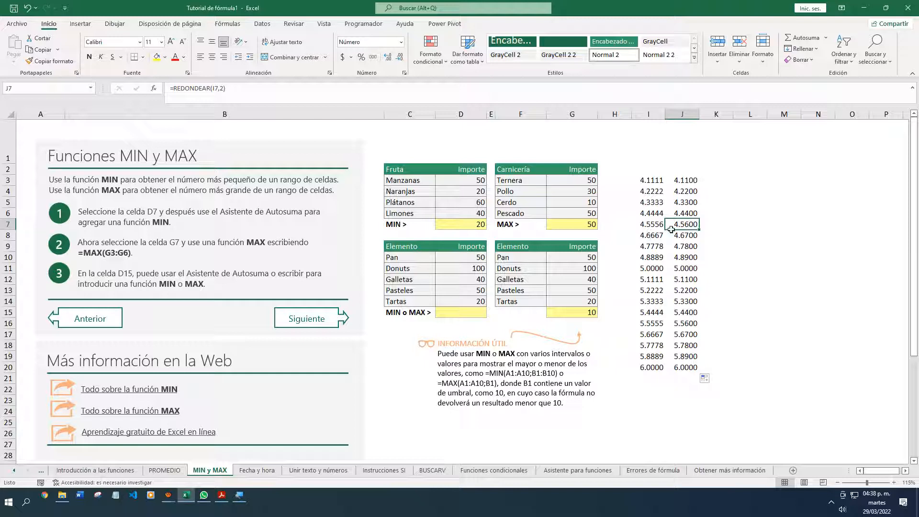
Change the rounding formula in J3 to one decimal, =REDONDEAR(I3,1)
double_click(684, 181)
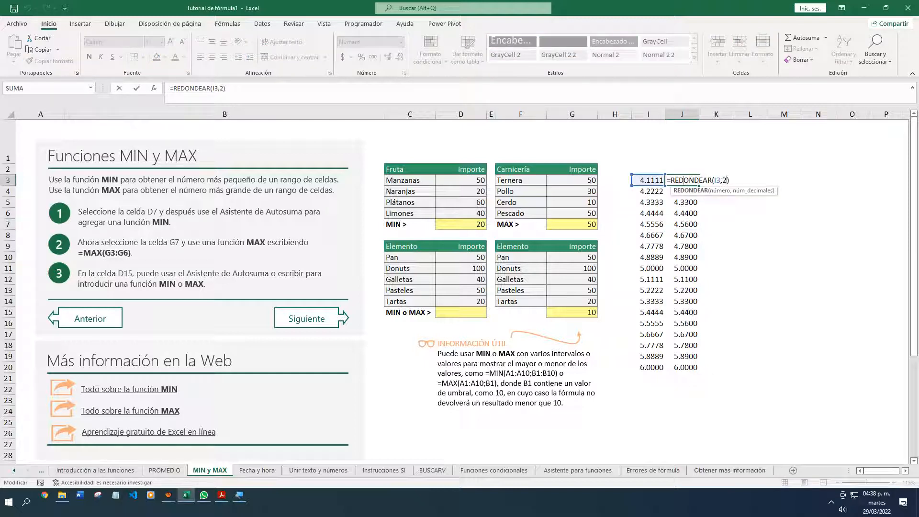
click(726, 180)
key(BackSpace)
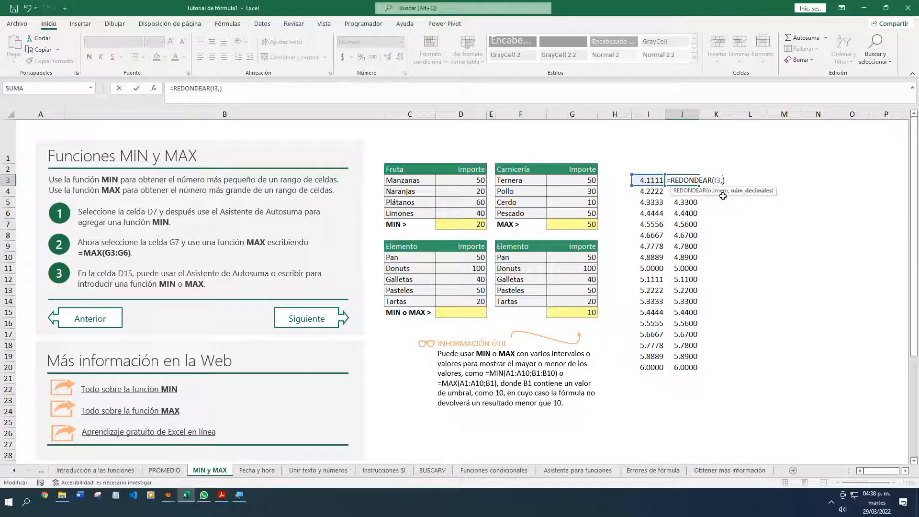
text(1)
key(Return)
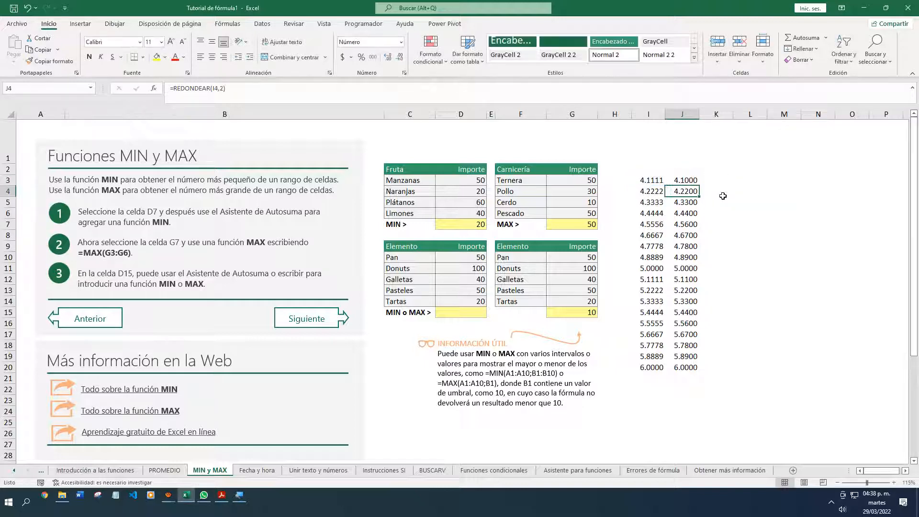
Fill the one-decimal formula from J3 down to J20 and compare rows 7 and 12 with their original values in column I
click(692, 184)
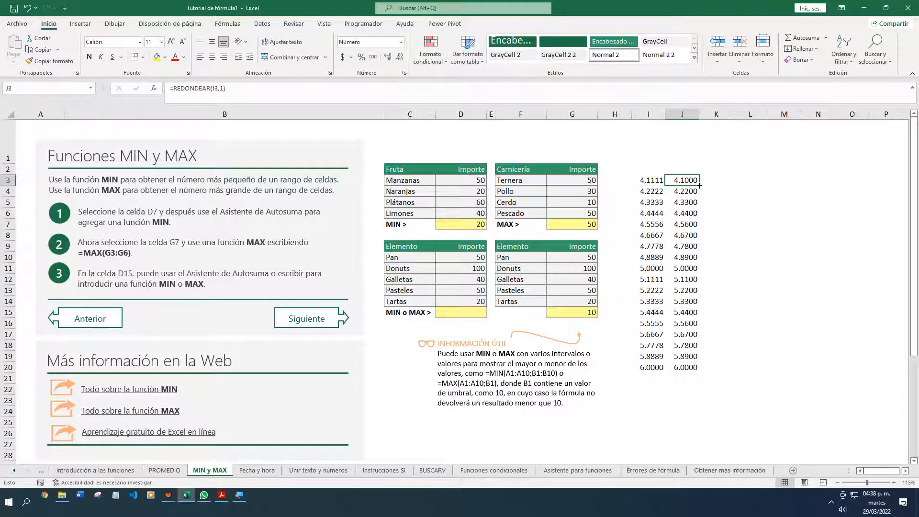
double_click(699, 185)
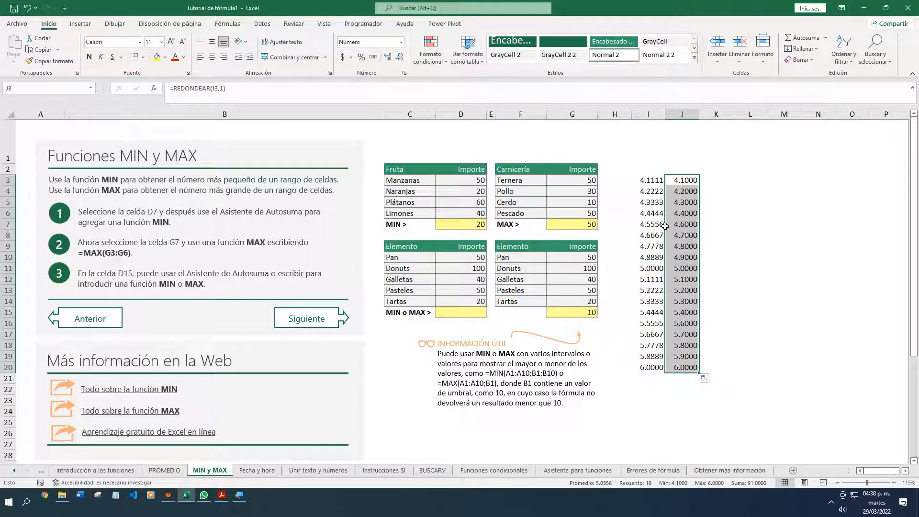
drag(654, 226, 681, 225)
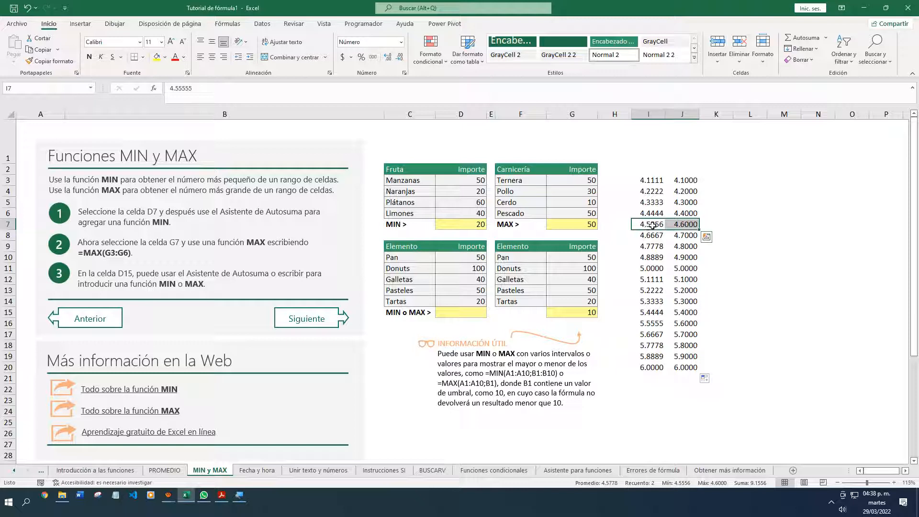
click(684, 284)
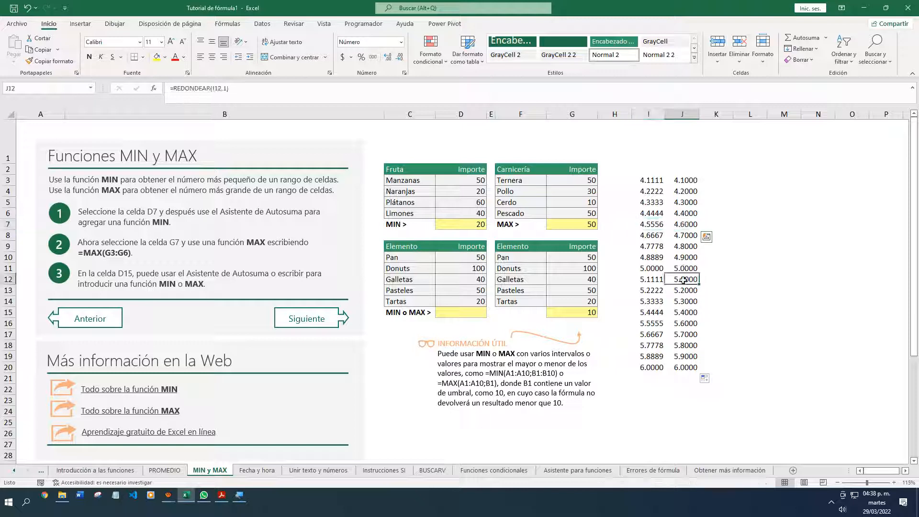
click(653, 280)
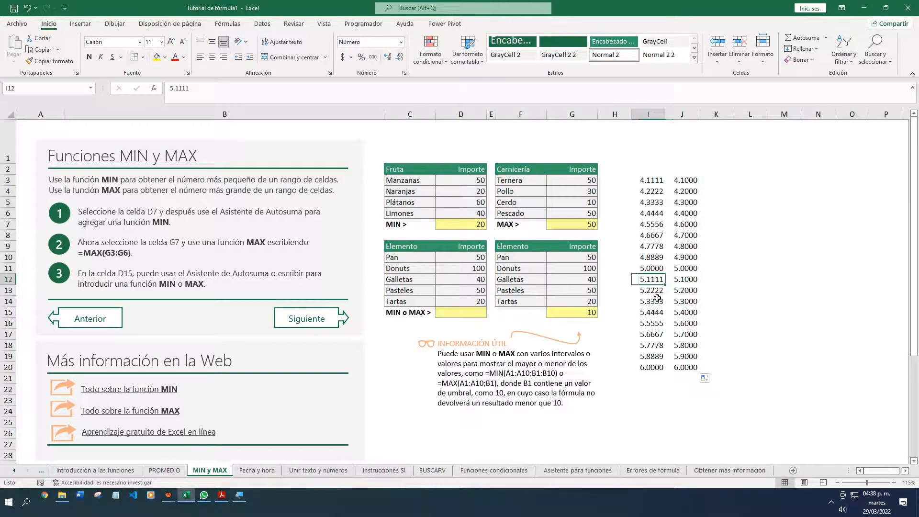